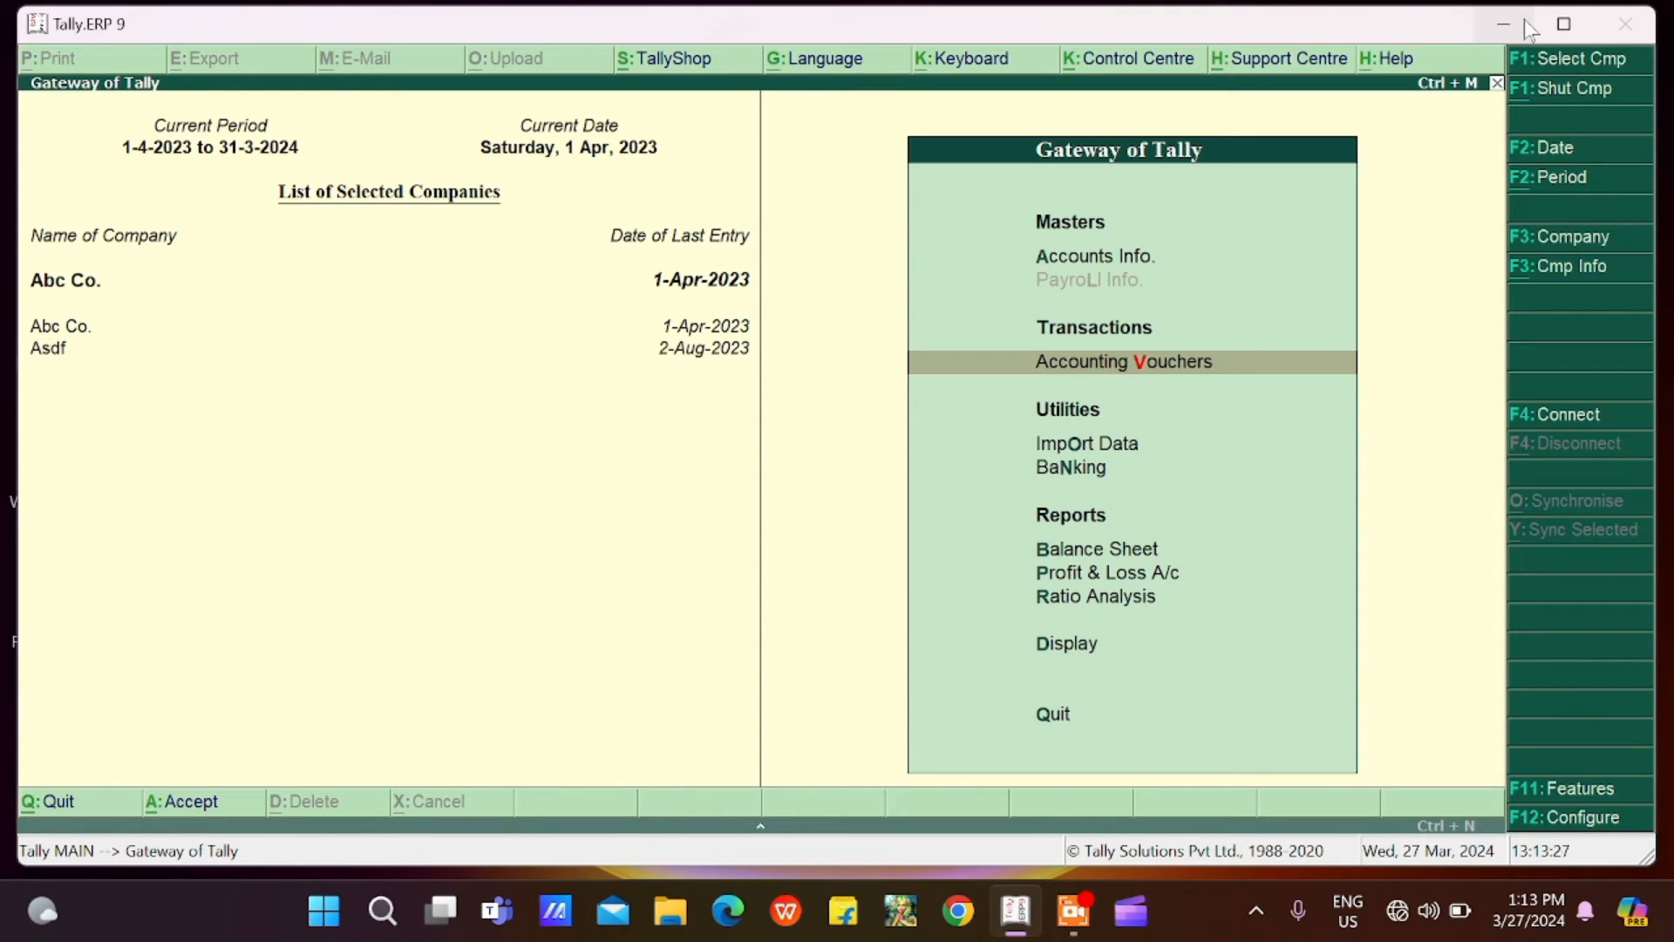
# Try to create a ledger named Salary Misc Exp from a new journal voucher.
pyautogui.press('Return')
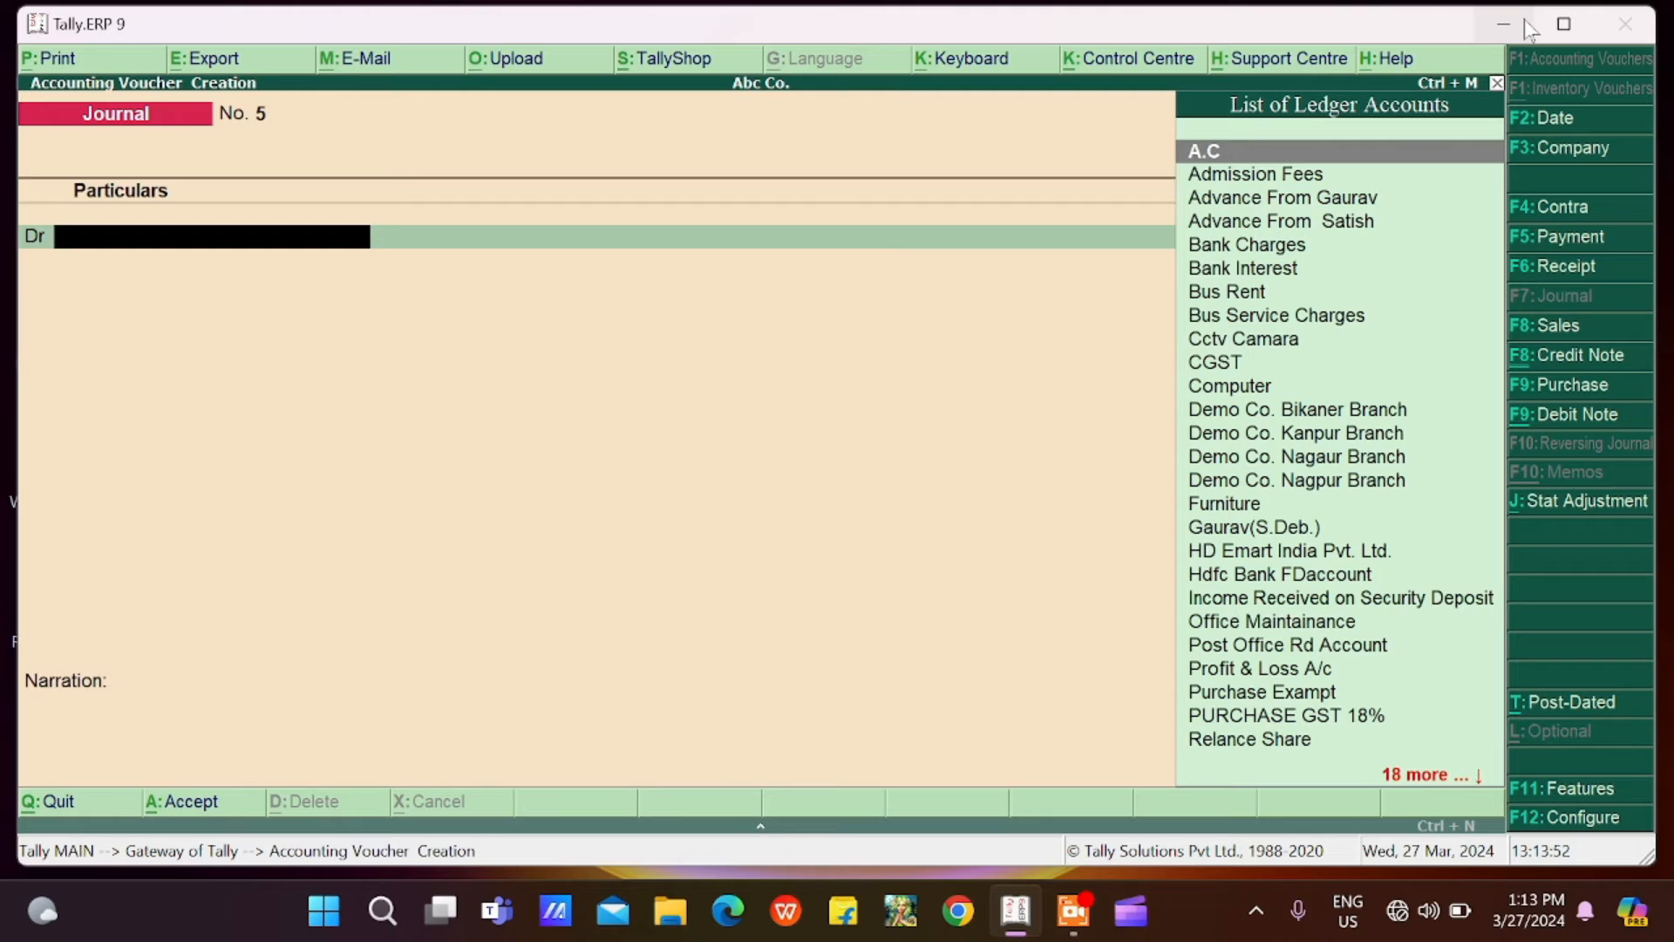
pyautogui.hotkey('alt', 'c')
pyautogui.write('Sa')
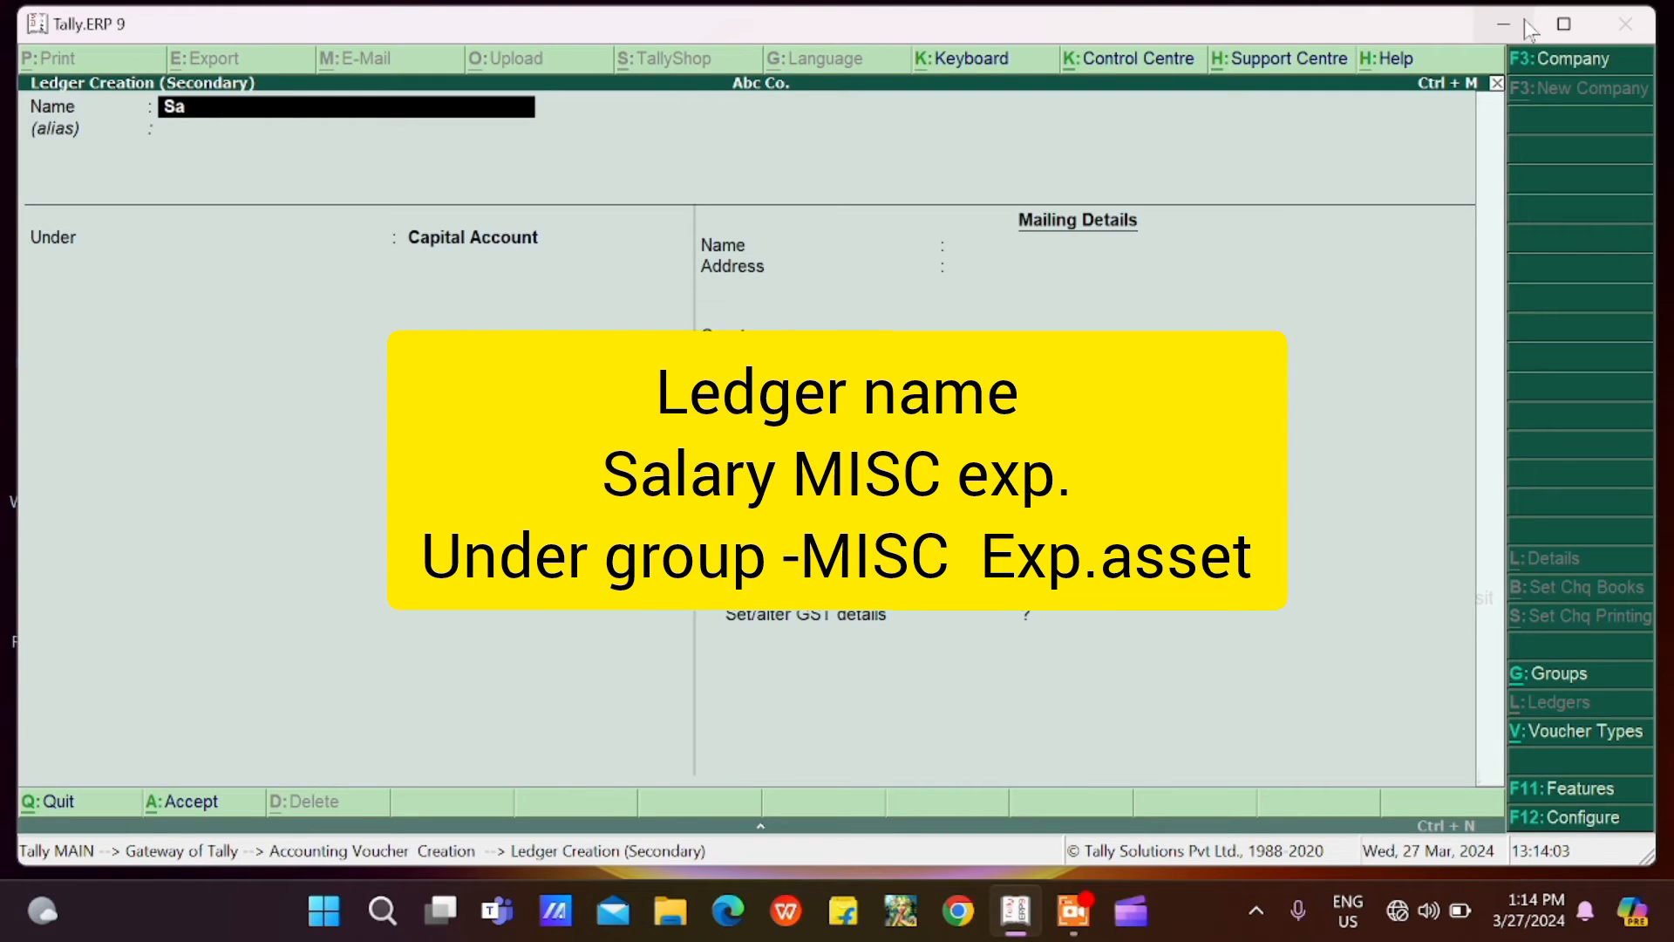
pyautogui.write('lary Misc Exp')
pyautogui.press('Return')
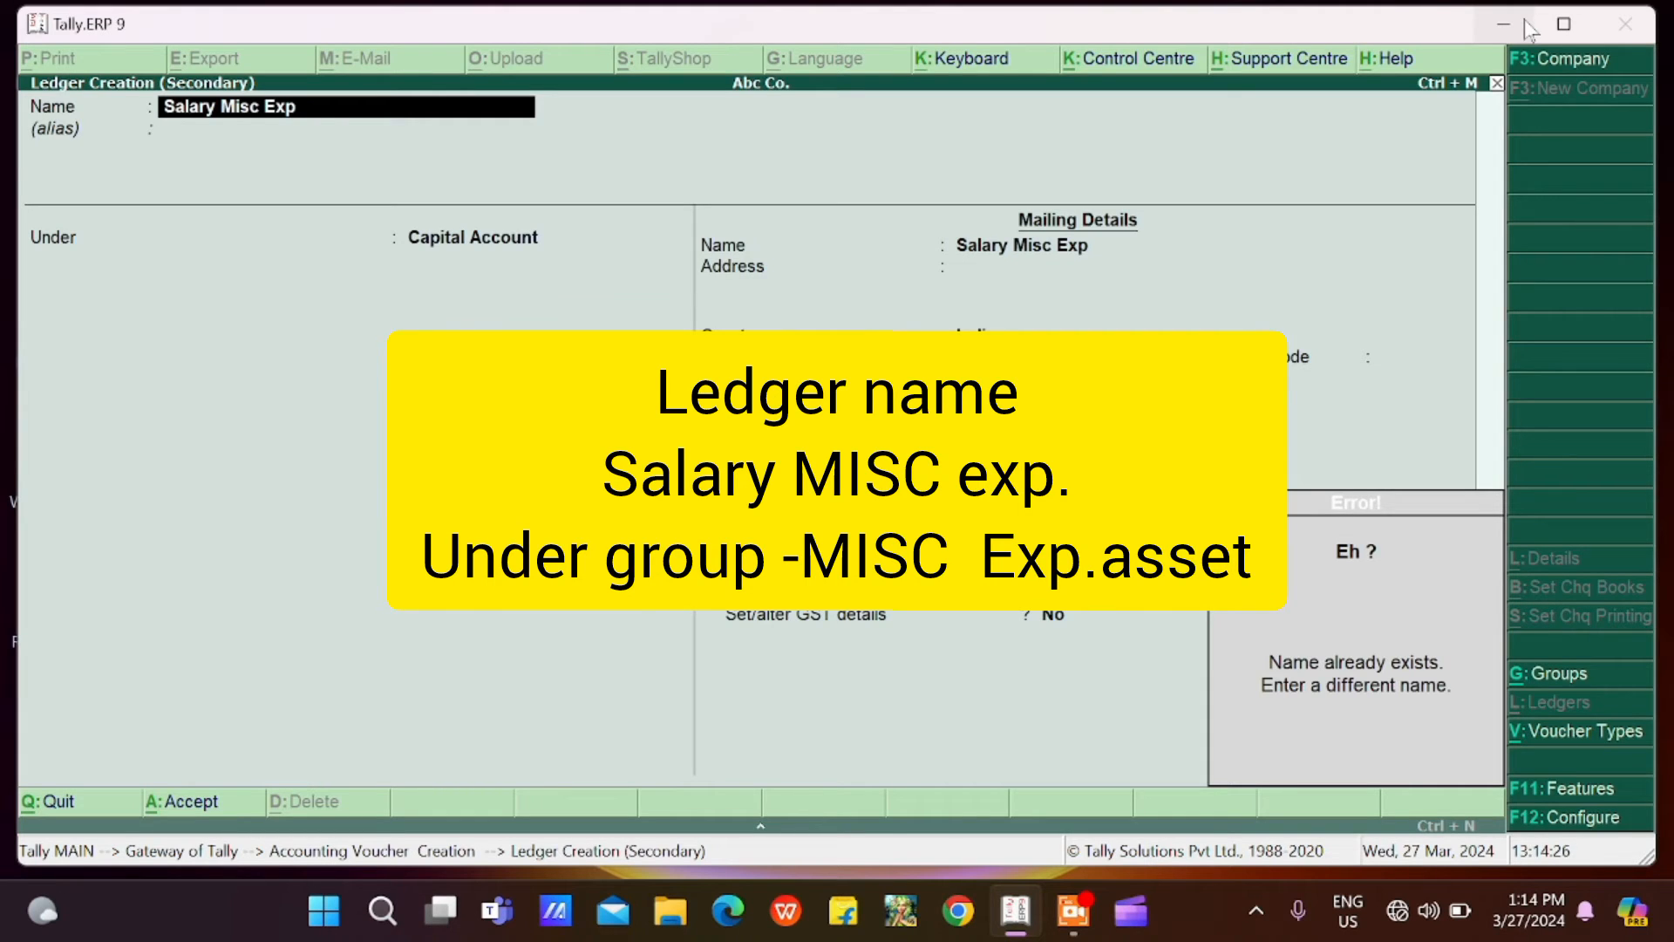
pyautogui.press('Escape')
pyautogui.press('Escape')
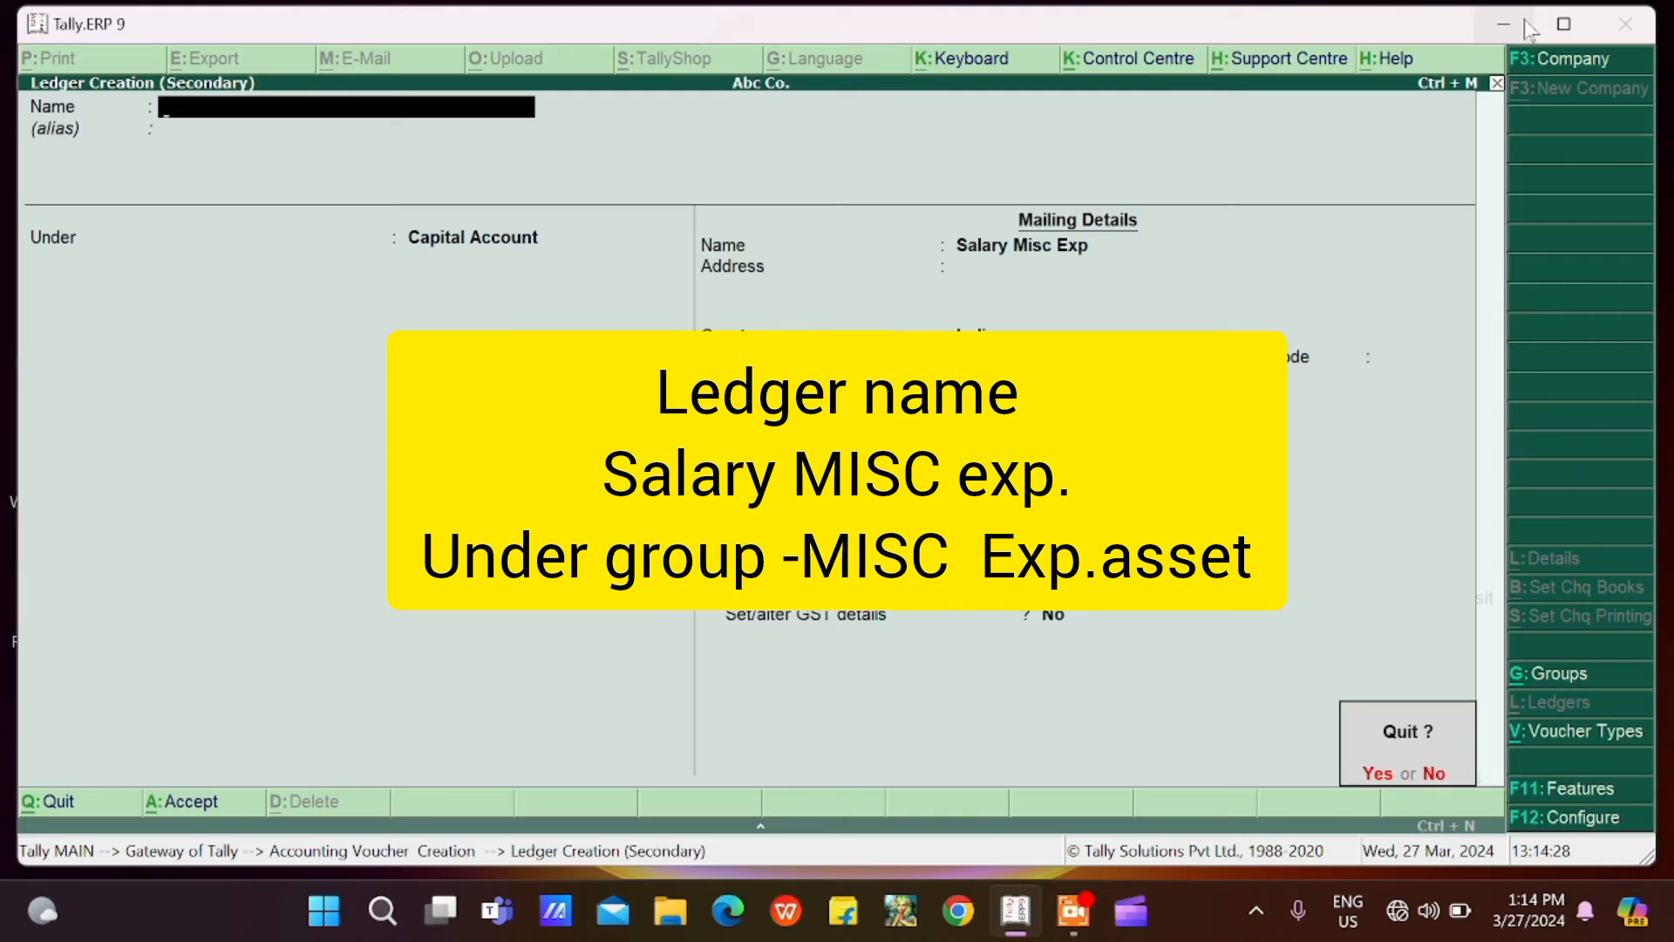
pyautogui.press('y')
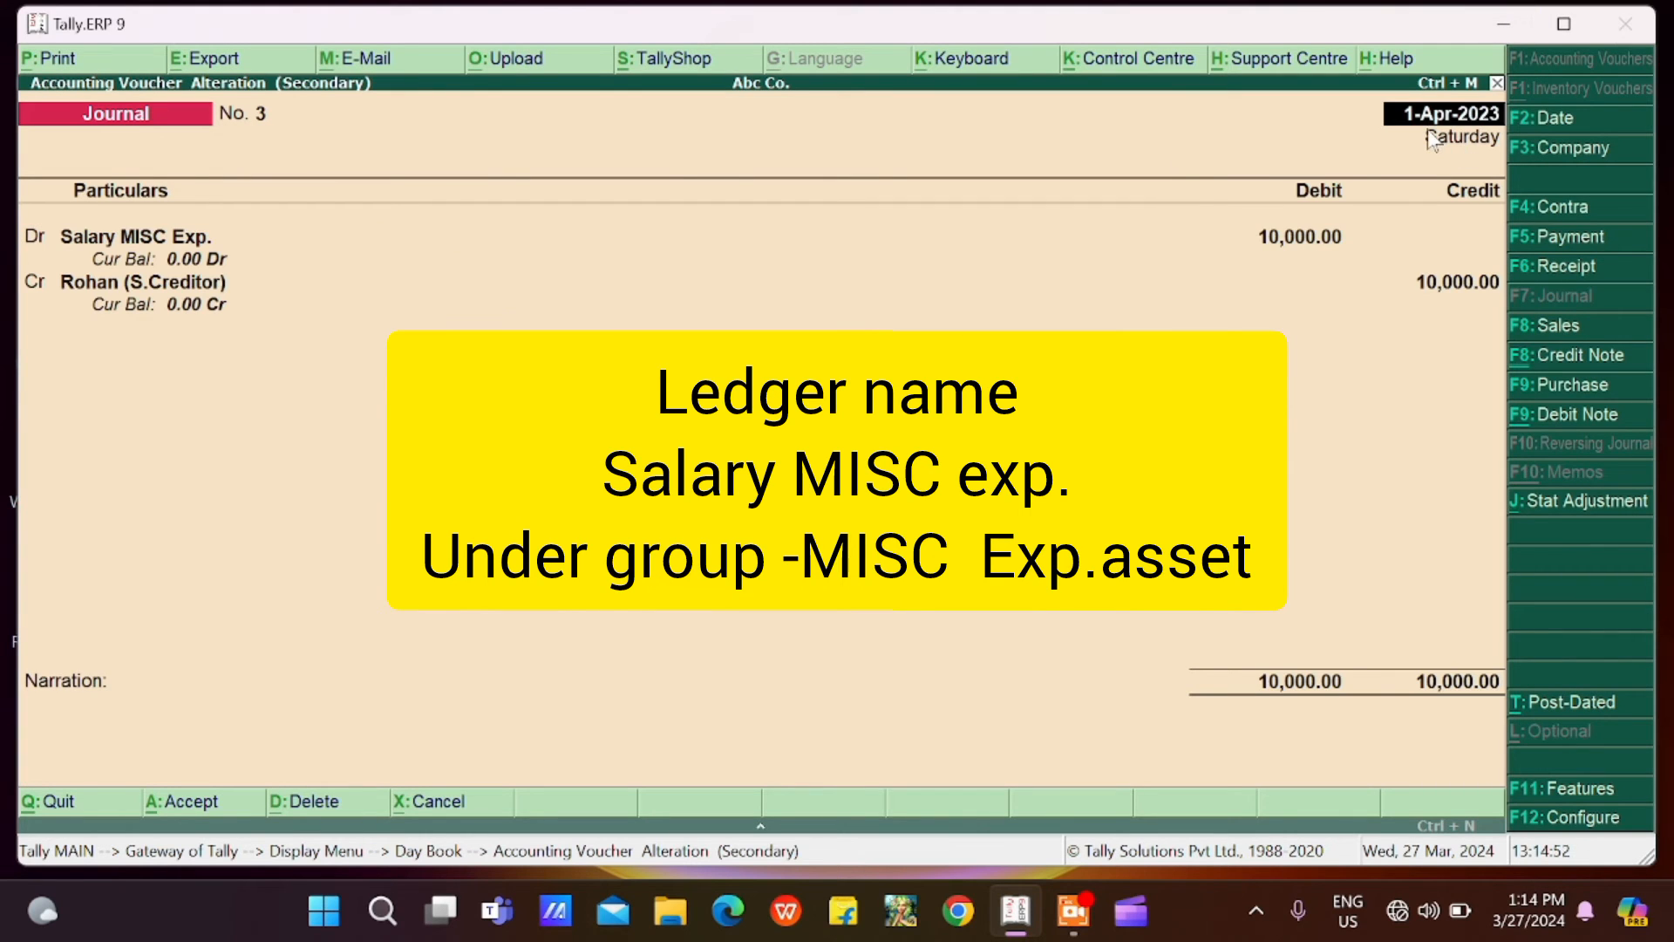
# Go through the Salary MISC Exp. debit entry of journal voucher 3, up to the sundry creditor's credit entry.
pyautogui.press('Return')
pyautogui.press('Return')
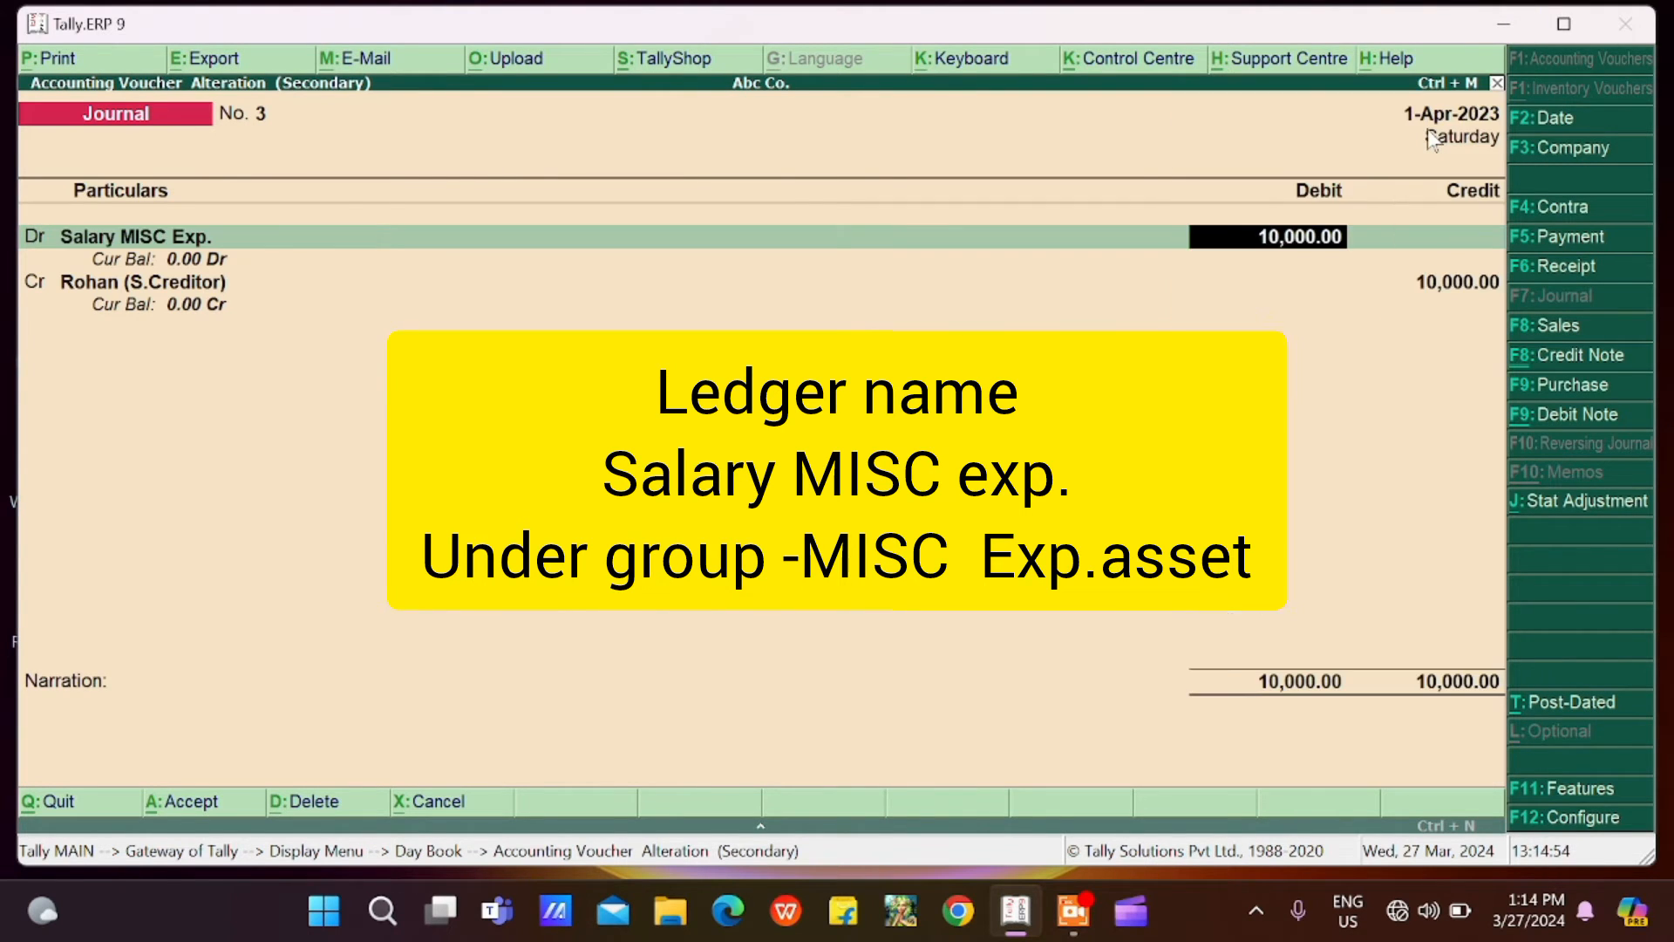
pyautogui.press('Return')
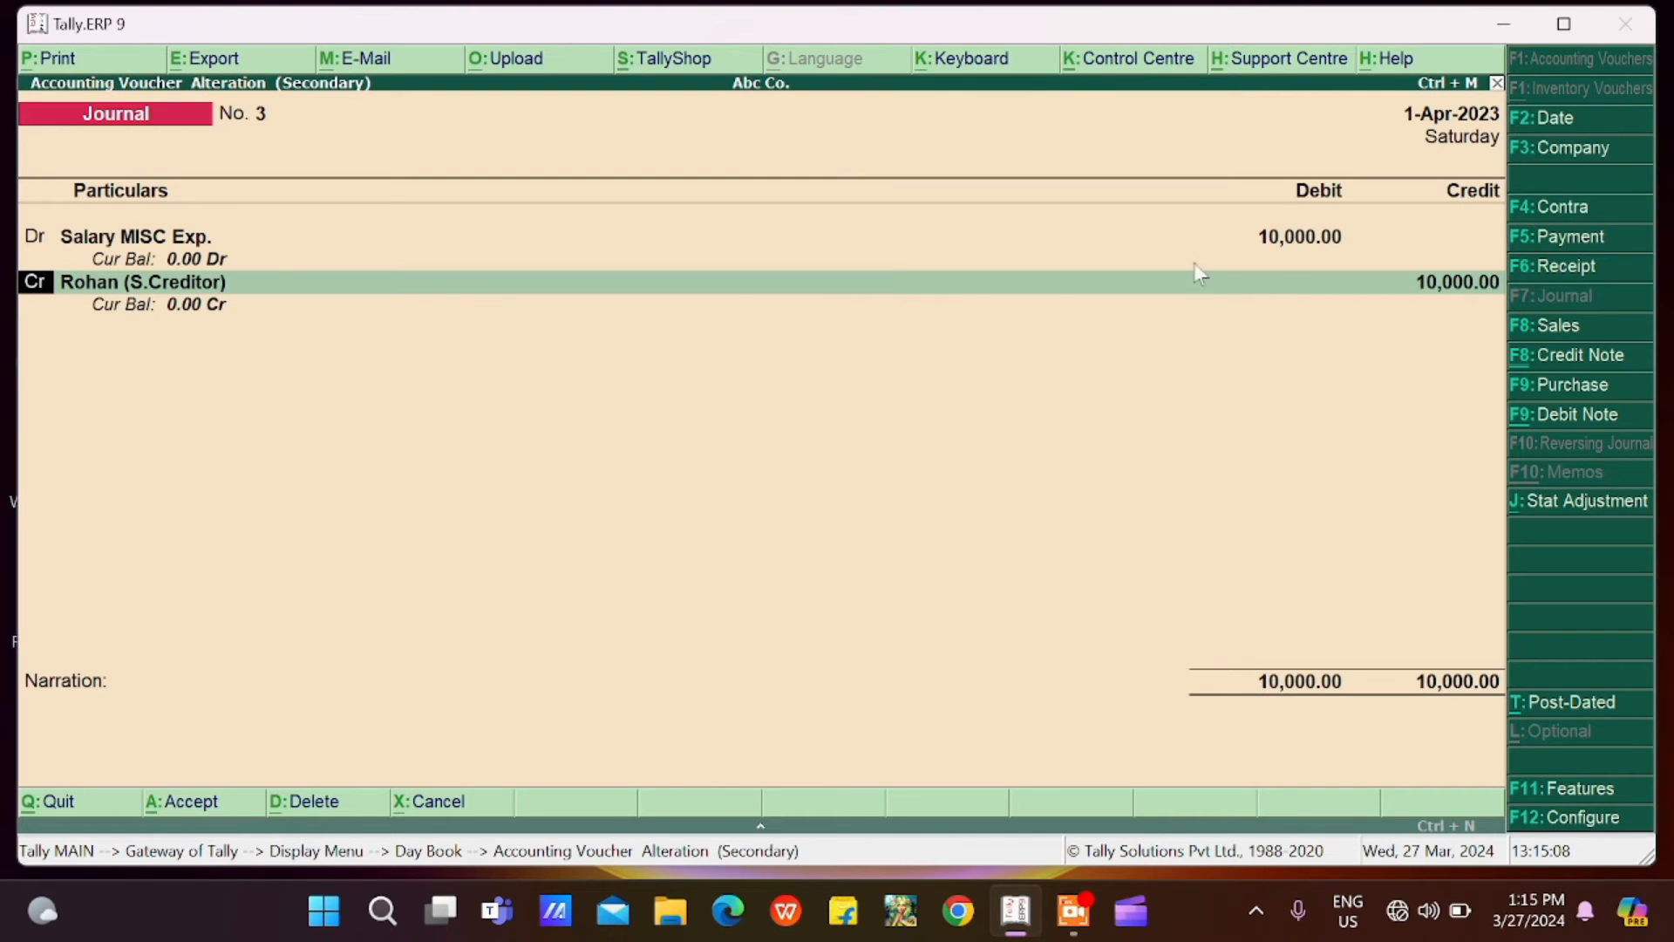
pyautogui.press('Return')
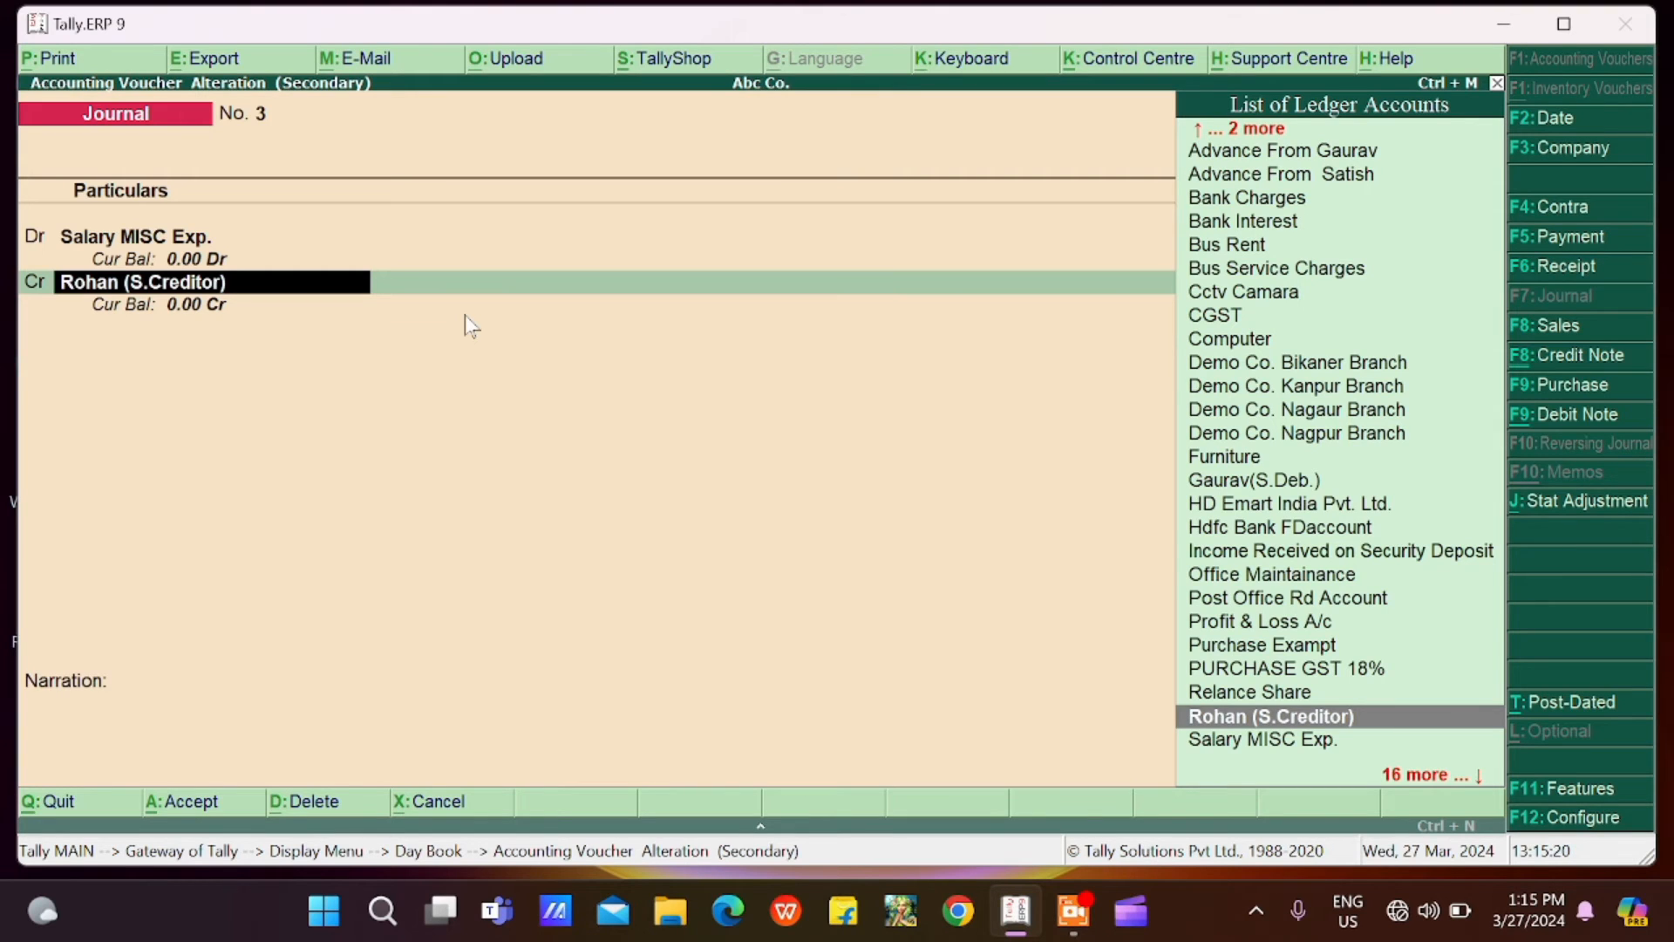
pyautogui.hotkey('alt', 'c')
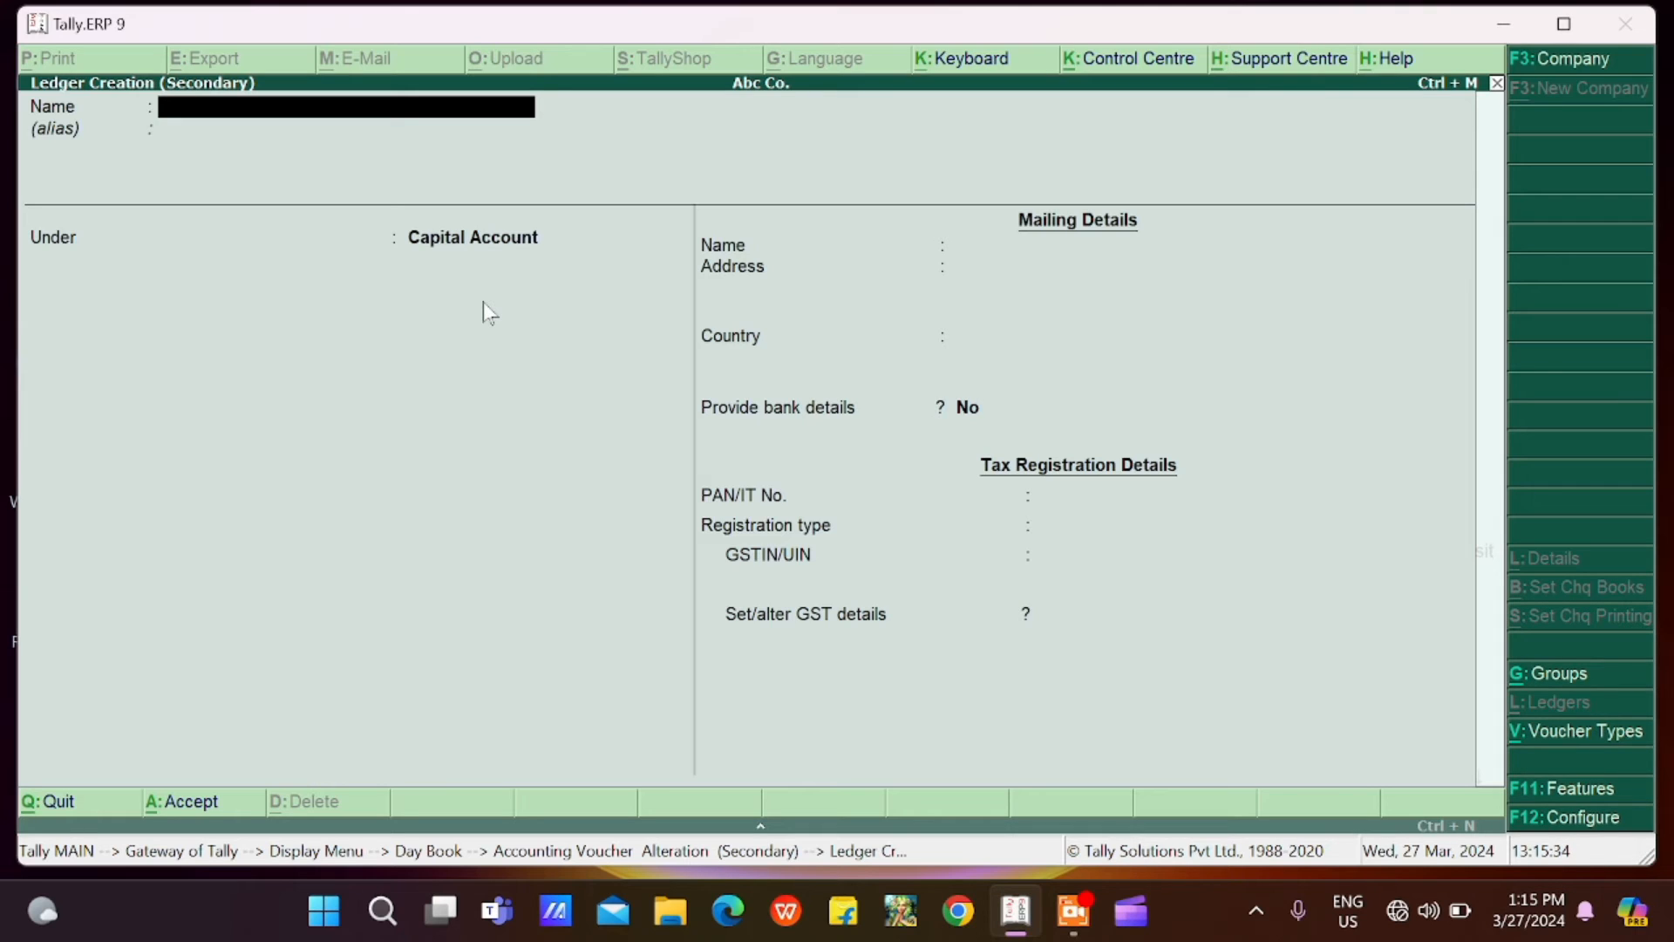
pyautogui.press('Escape')
pyautogui.press('y')
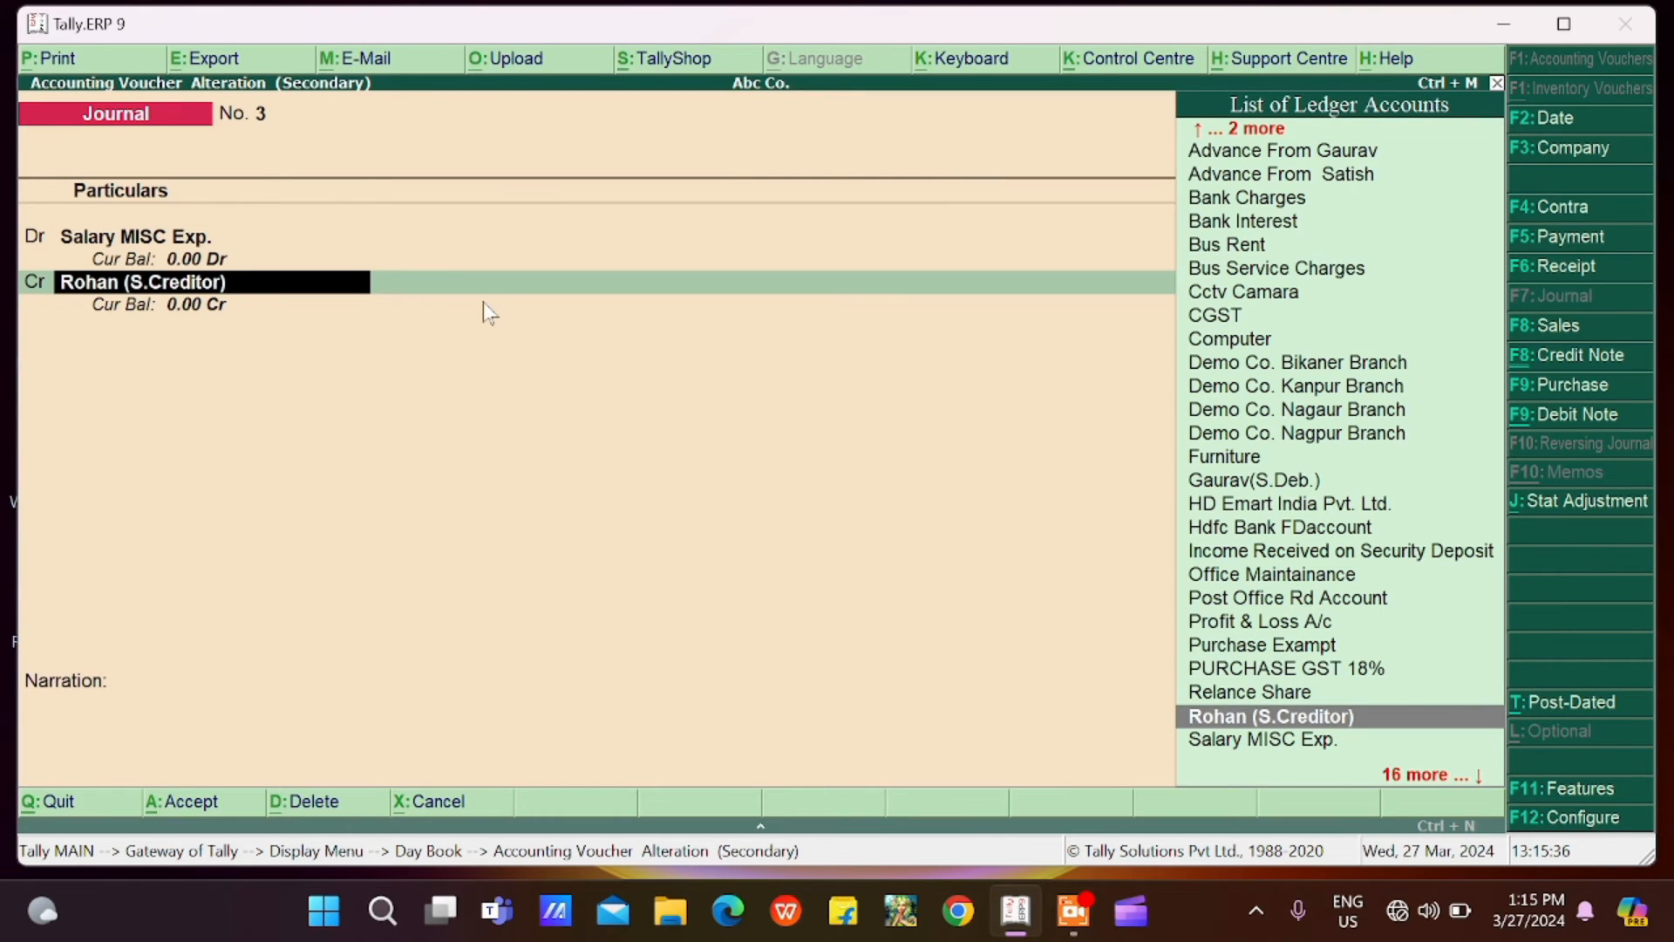
# Review the sundry creditor's credit entry in journal voucher 3, keeping its bill-wise reference On Account.
pyautogui.press('Return')
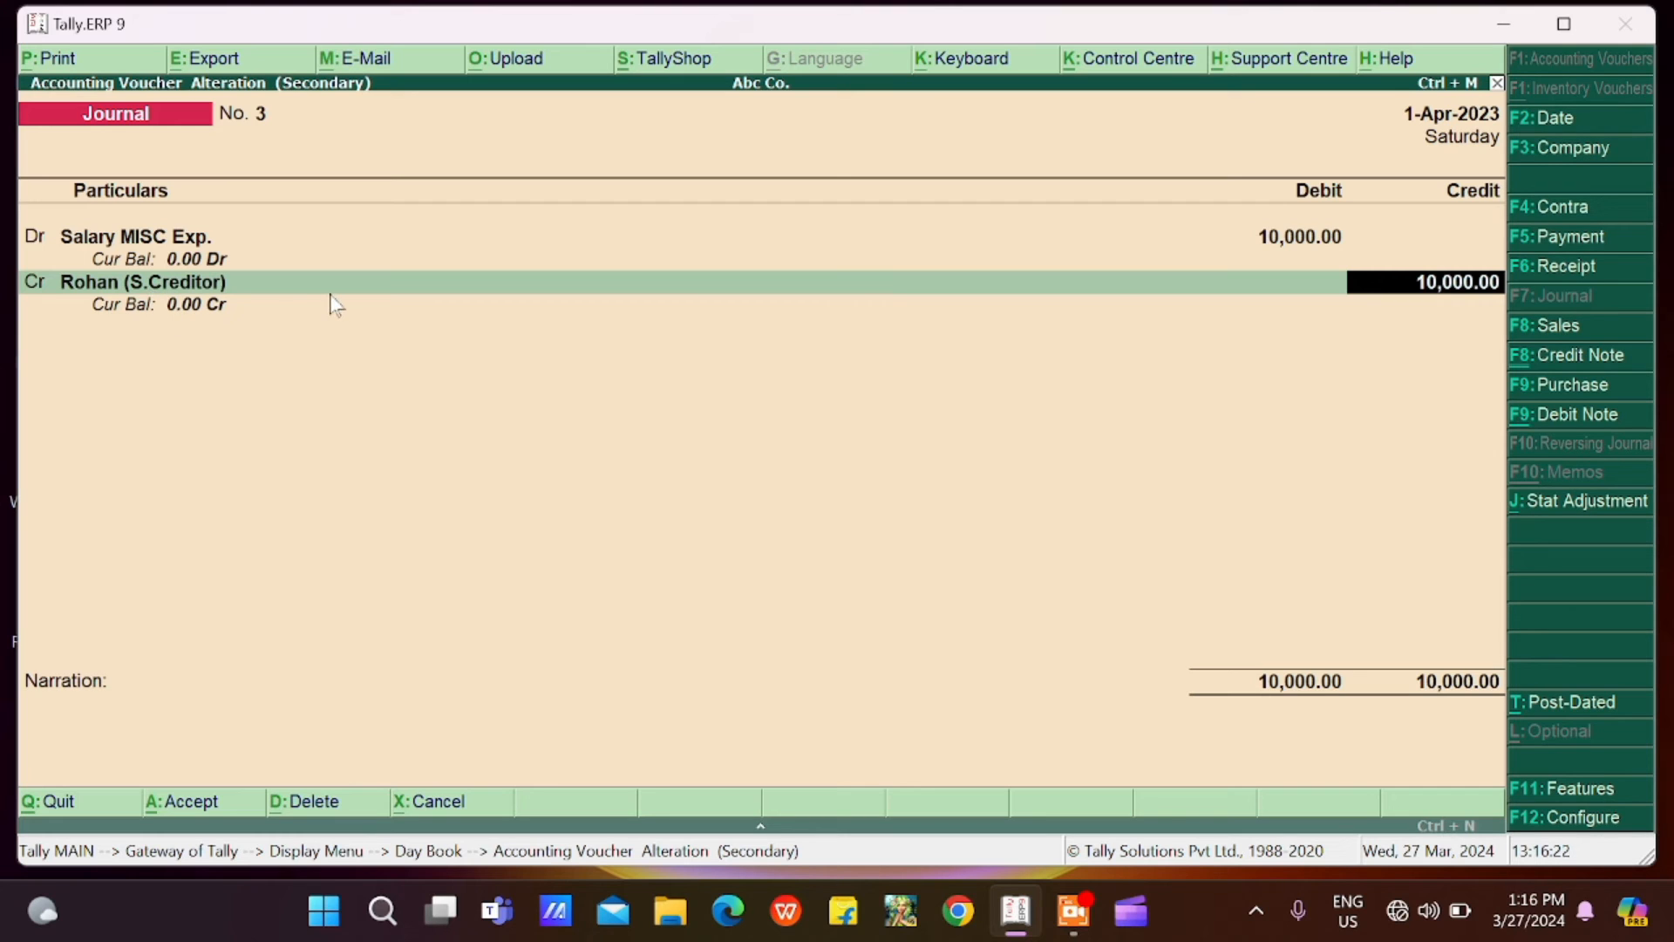
pyautogui.press('Return')
pyautogui.press('Return')
pyautogui.press('Return')
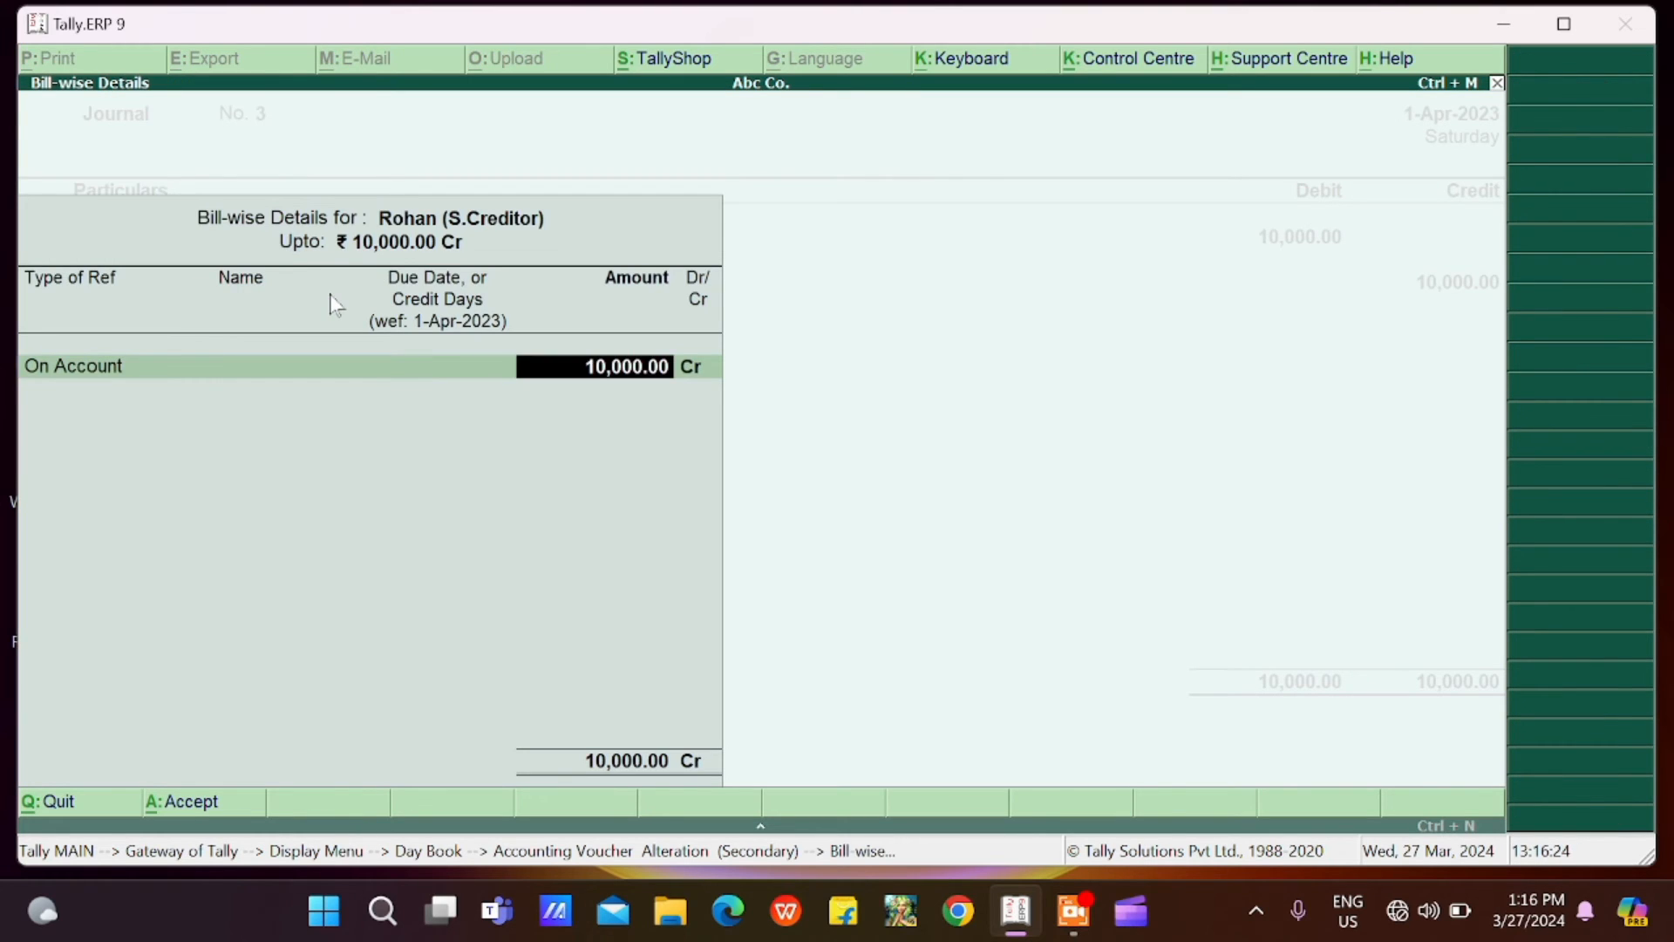
pyautogui.press('Return')
pyautogui.press('Return')
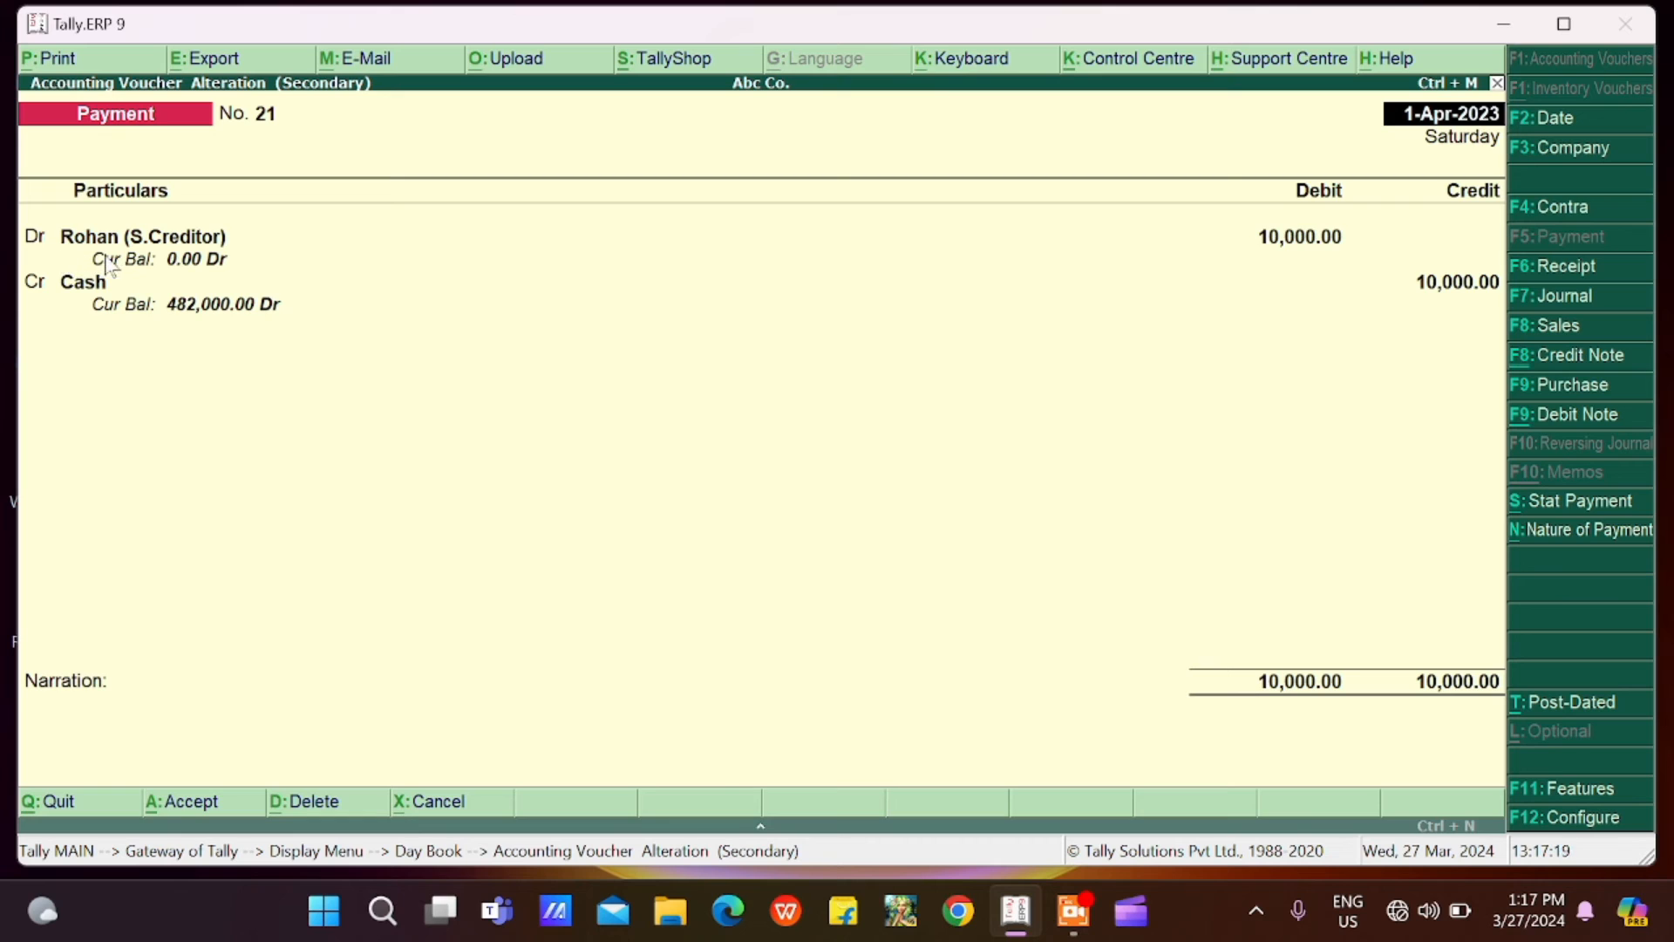
# Review the sundry creditor's debit entry in payment voucher 21, keeping its bill-wise reference On Account.
pyautogui.click(146, 252)
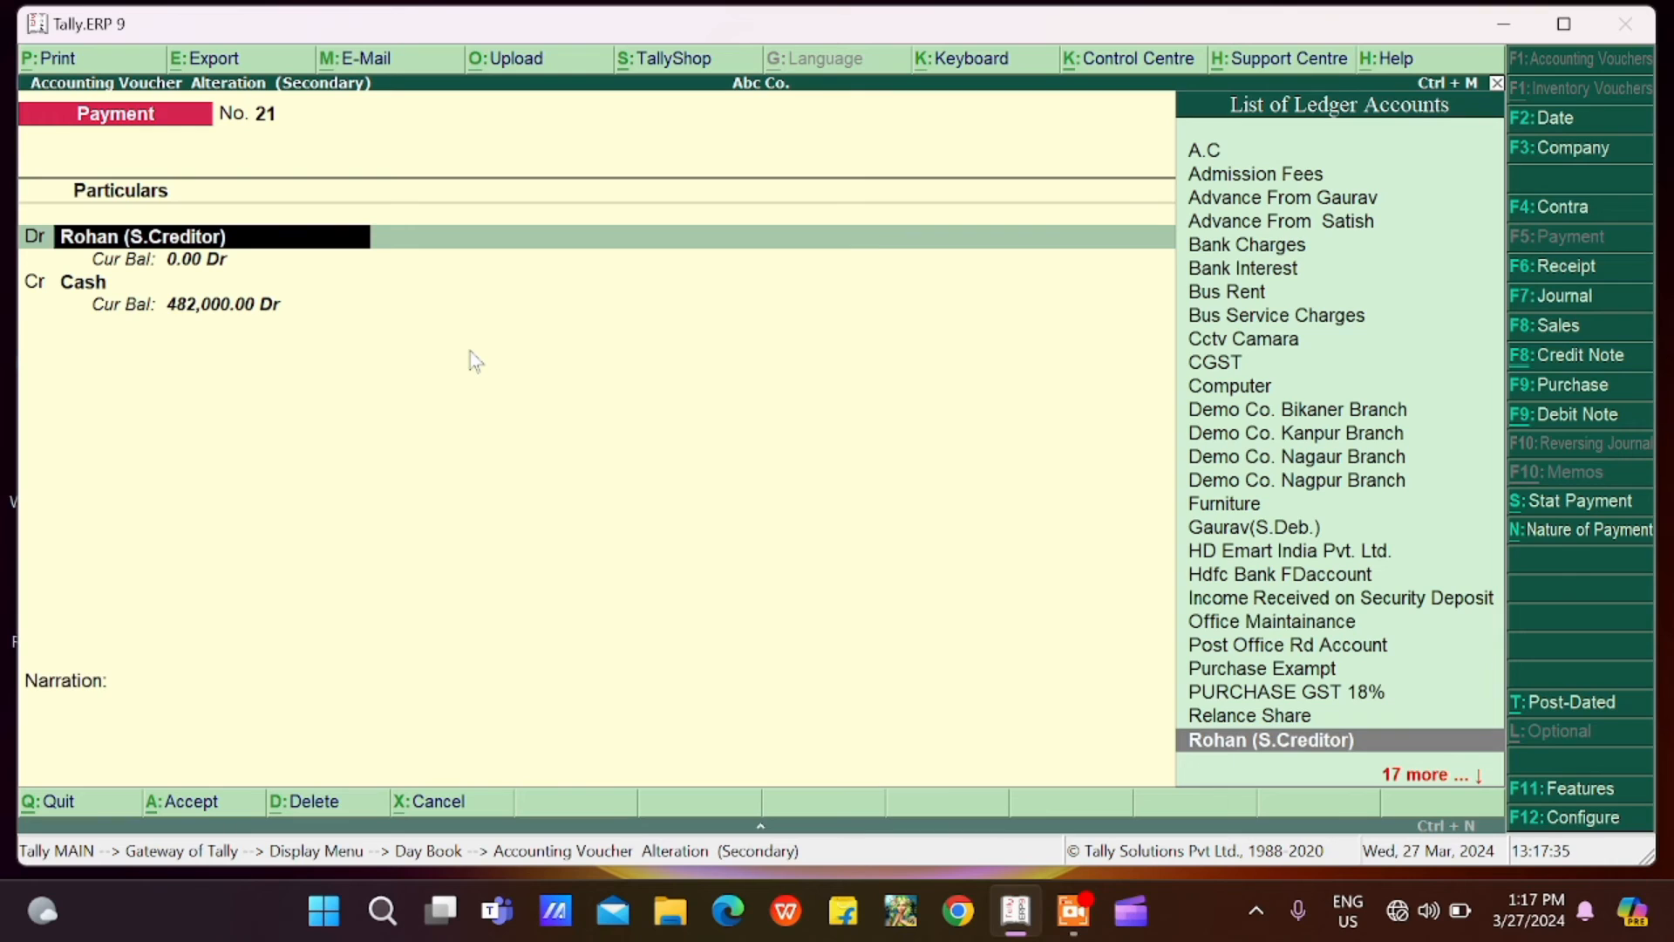
pyautogui.press('Return')
pyautogui.press('Return')
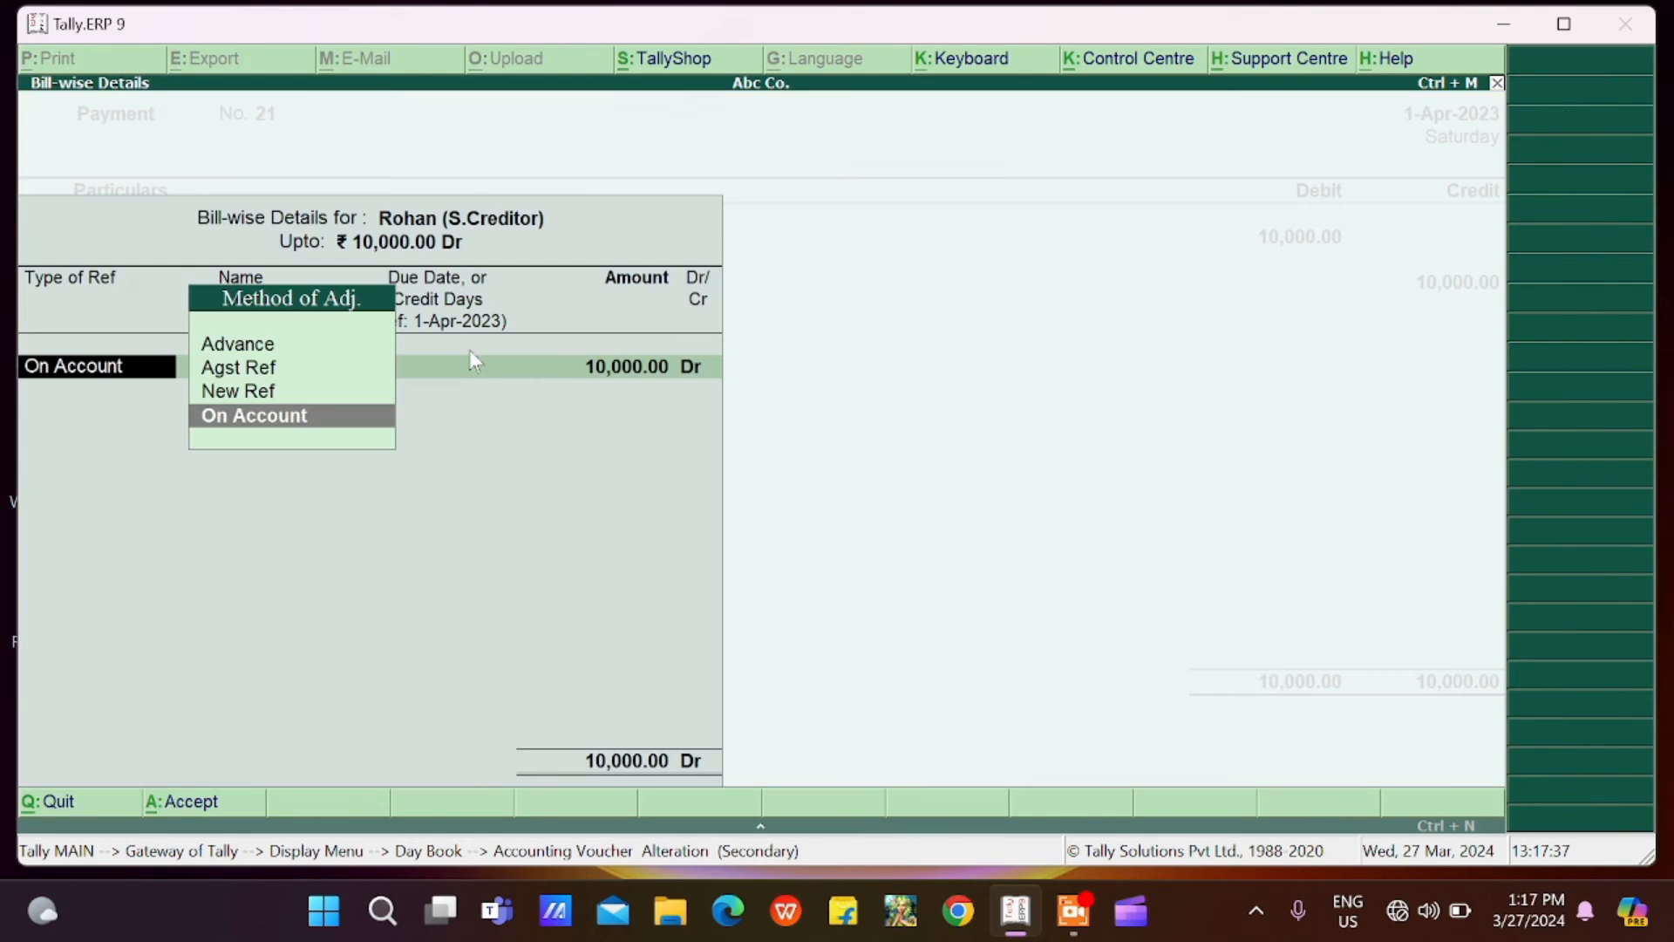
pyautogui.press('Return')
pyautogui.press('Return')
pyautogui.press('Return')
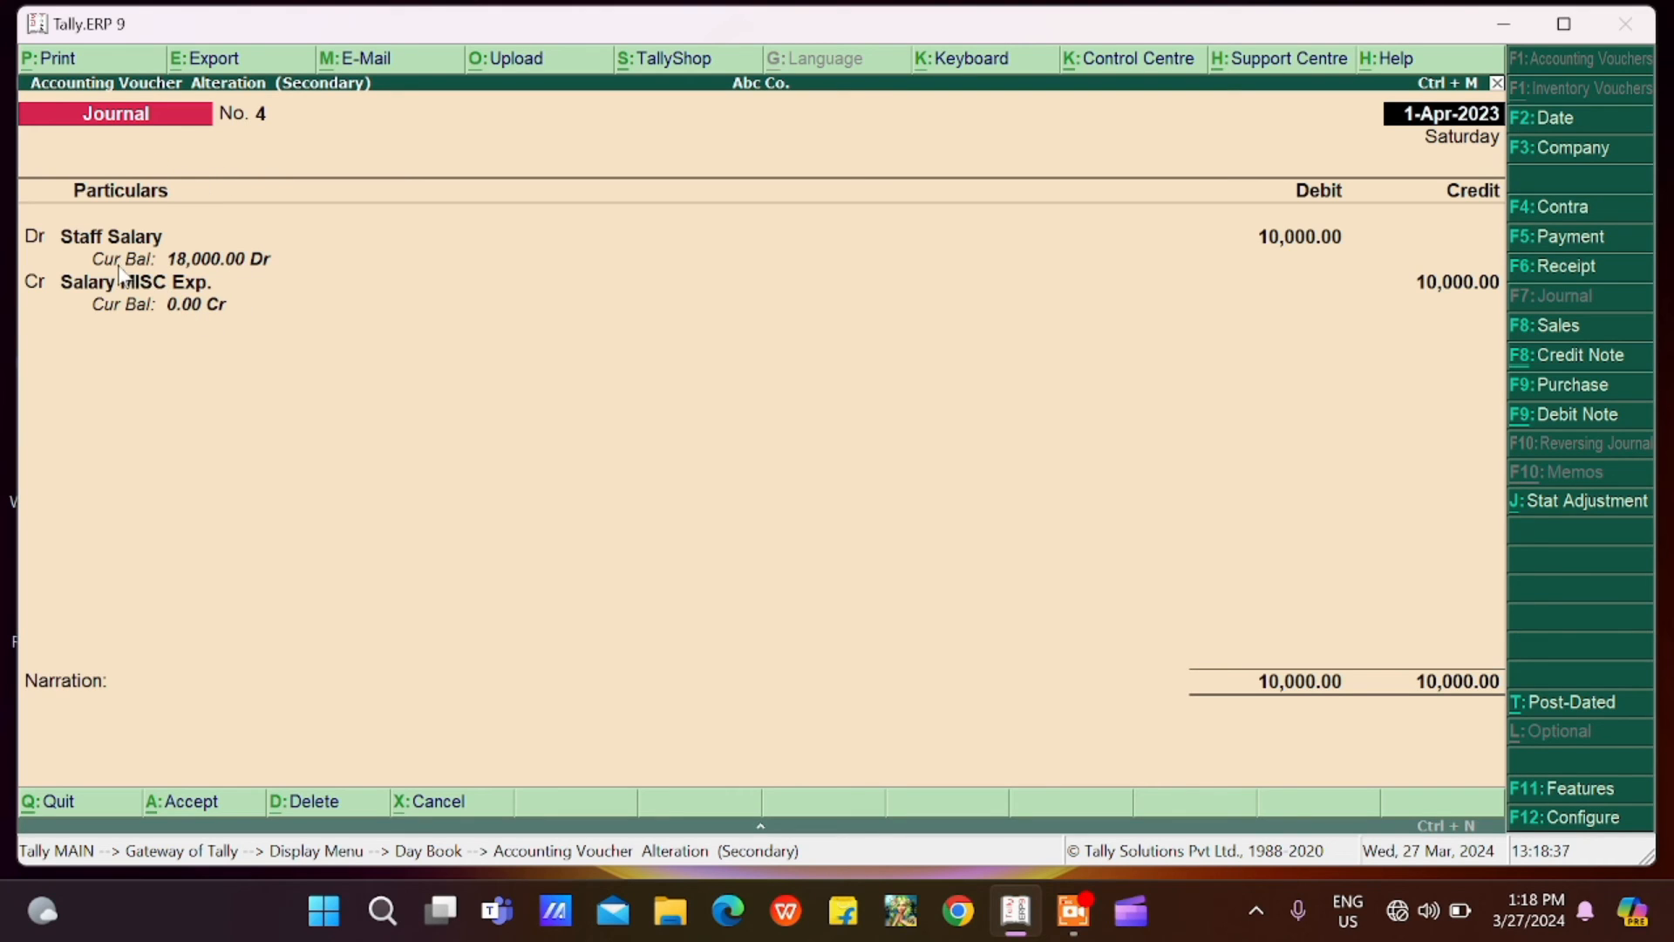
# Go through the Staff Salary debit entry of journal voucher 4, briefly opening ledger creation without saving a ledger.
pyautogui.press('Return')
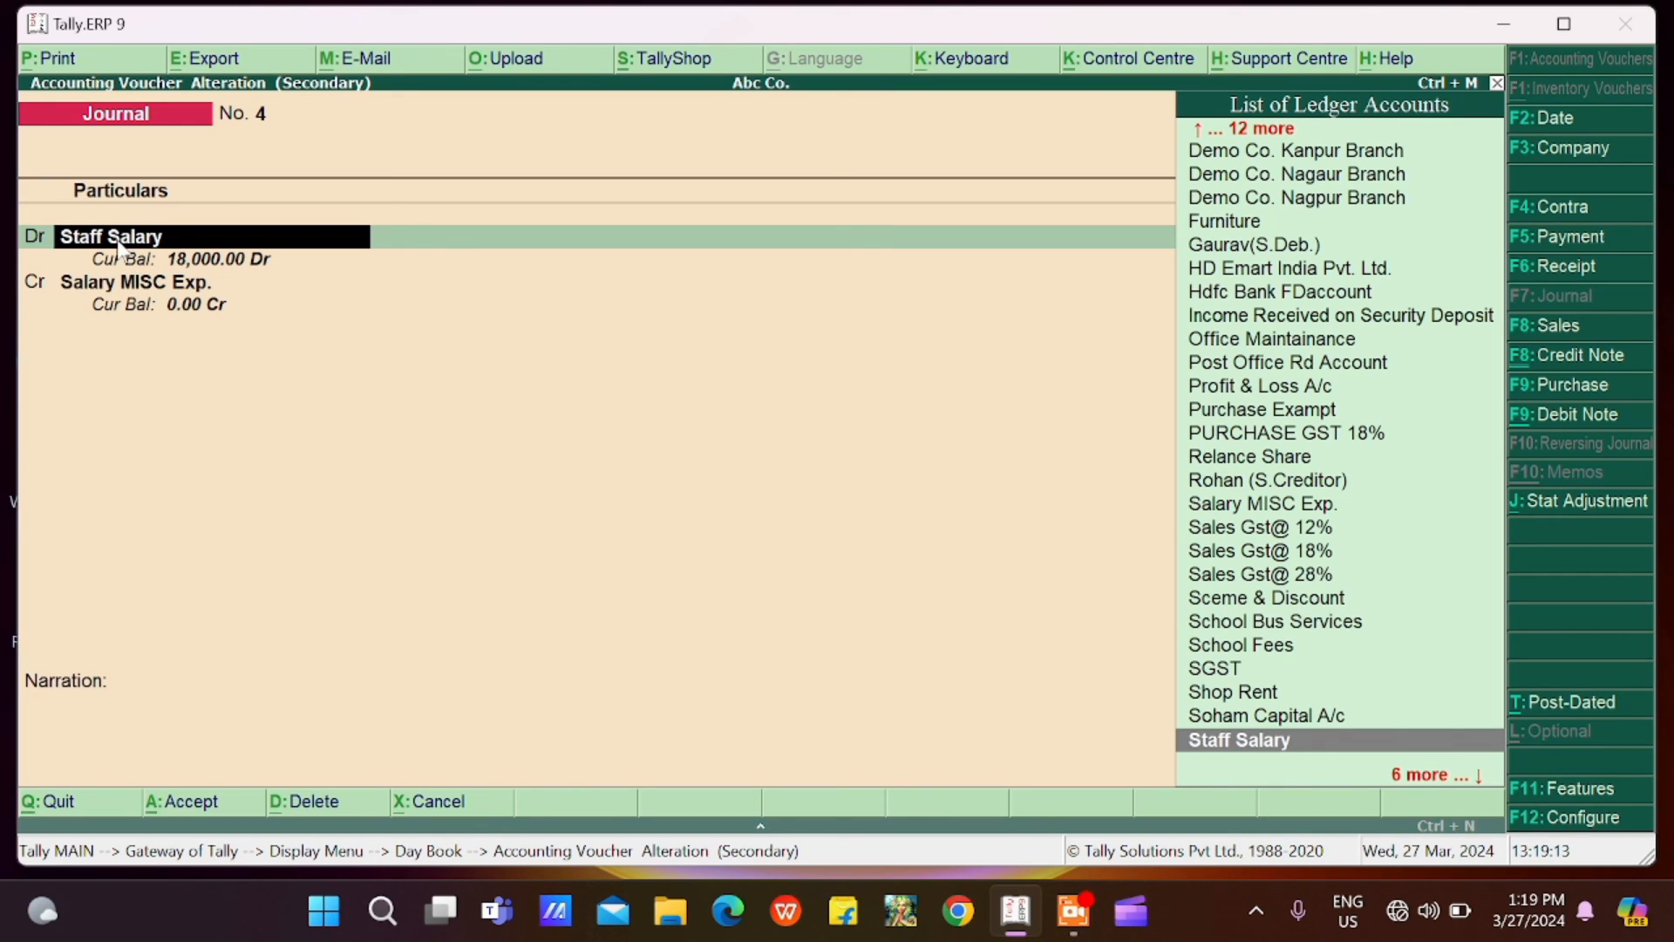
pyautogui.hotkey('alt', 'c')
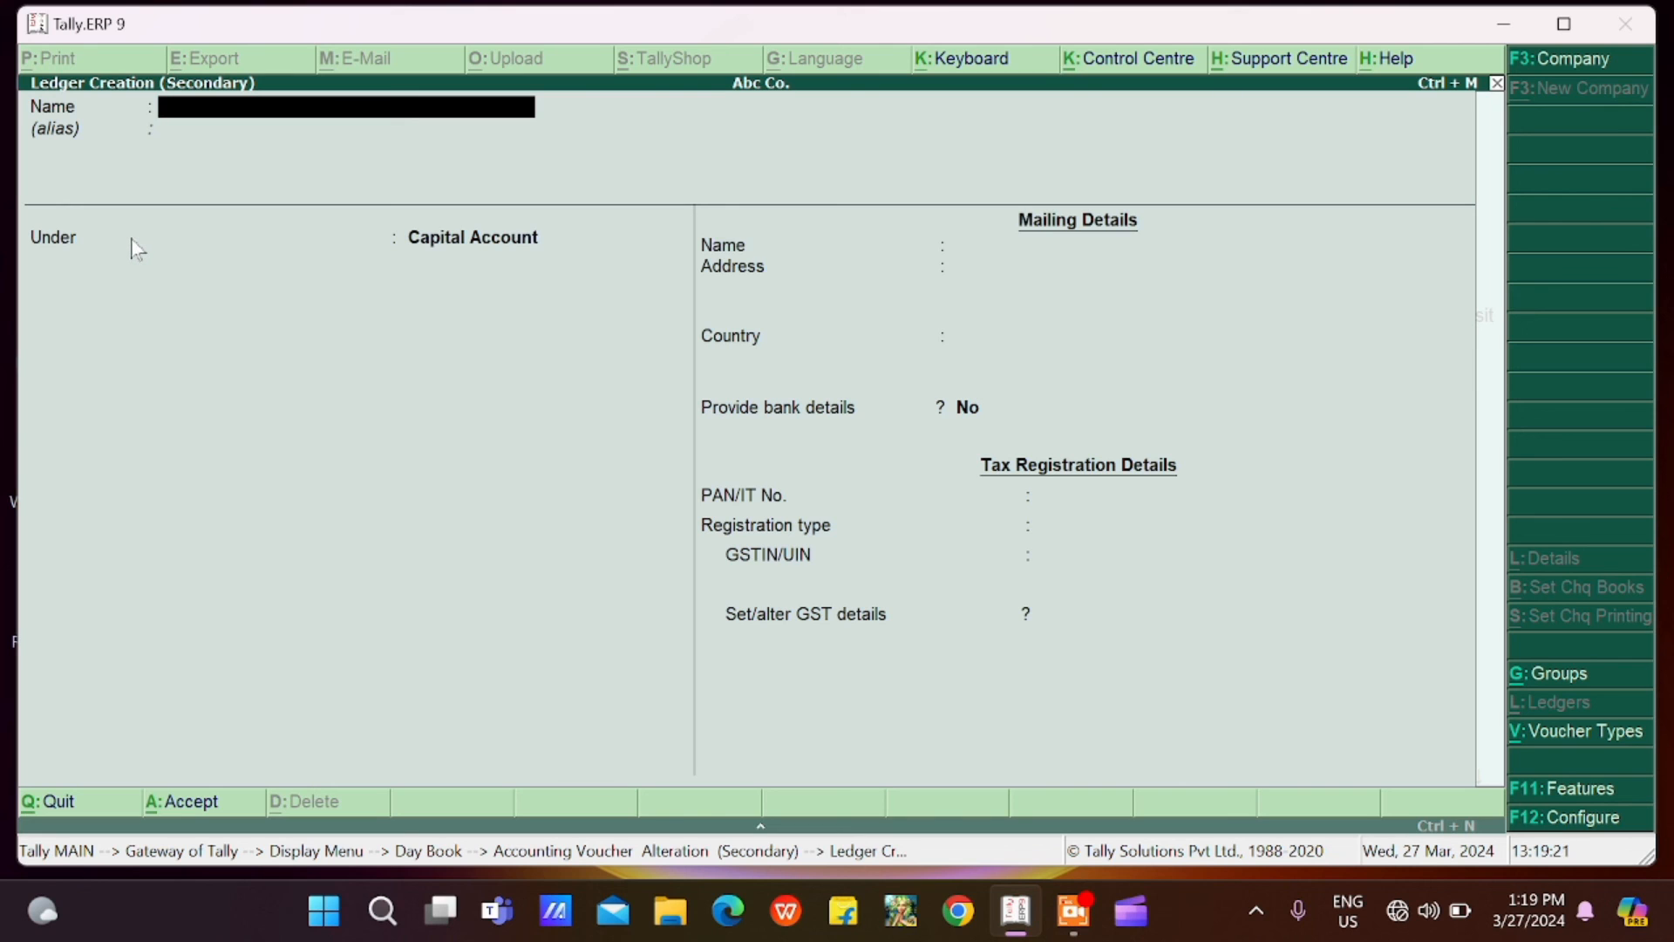
pyautogui.press('Escape')
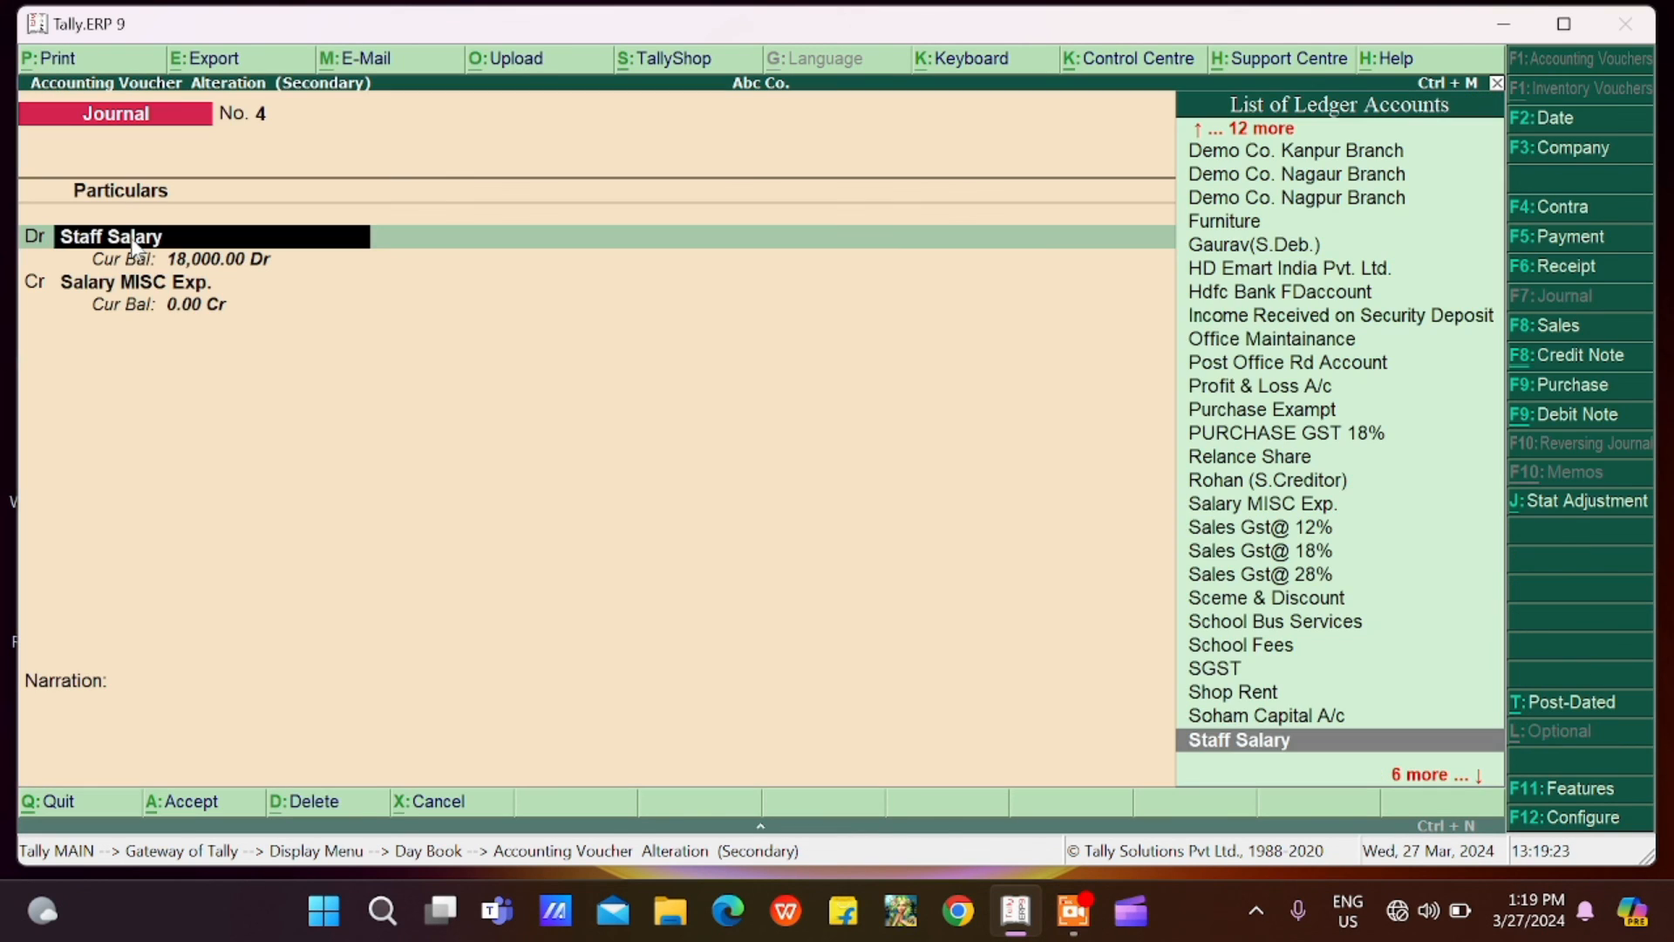
pyautogui.press('Return')
pyautogui.press('Return')
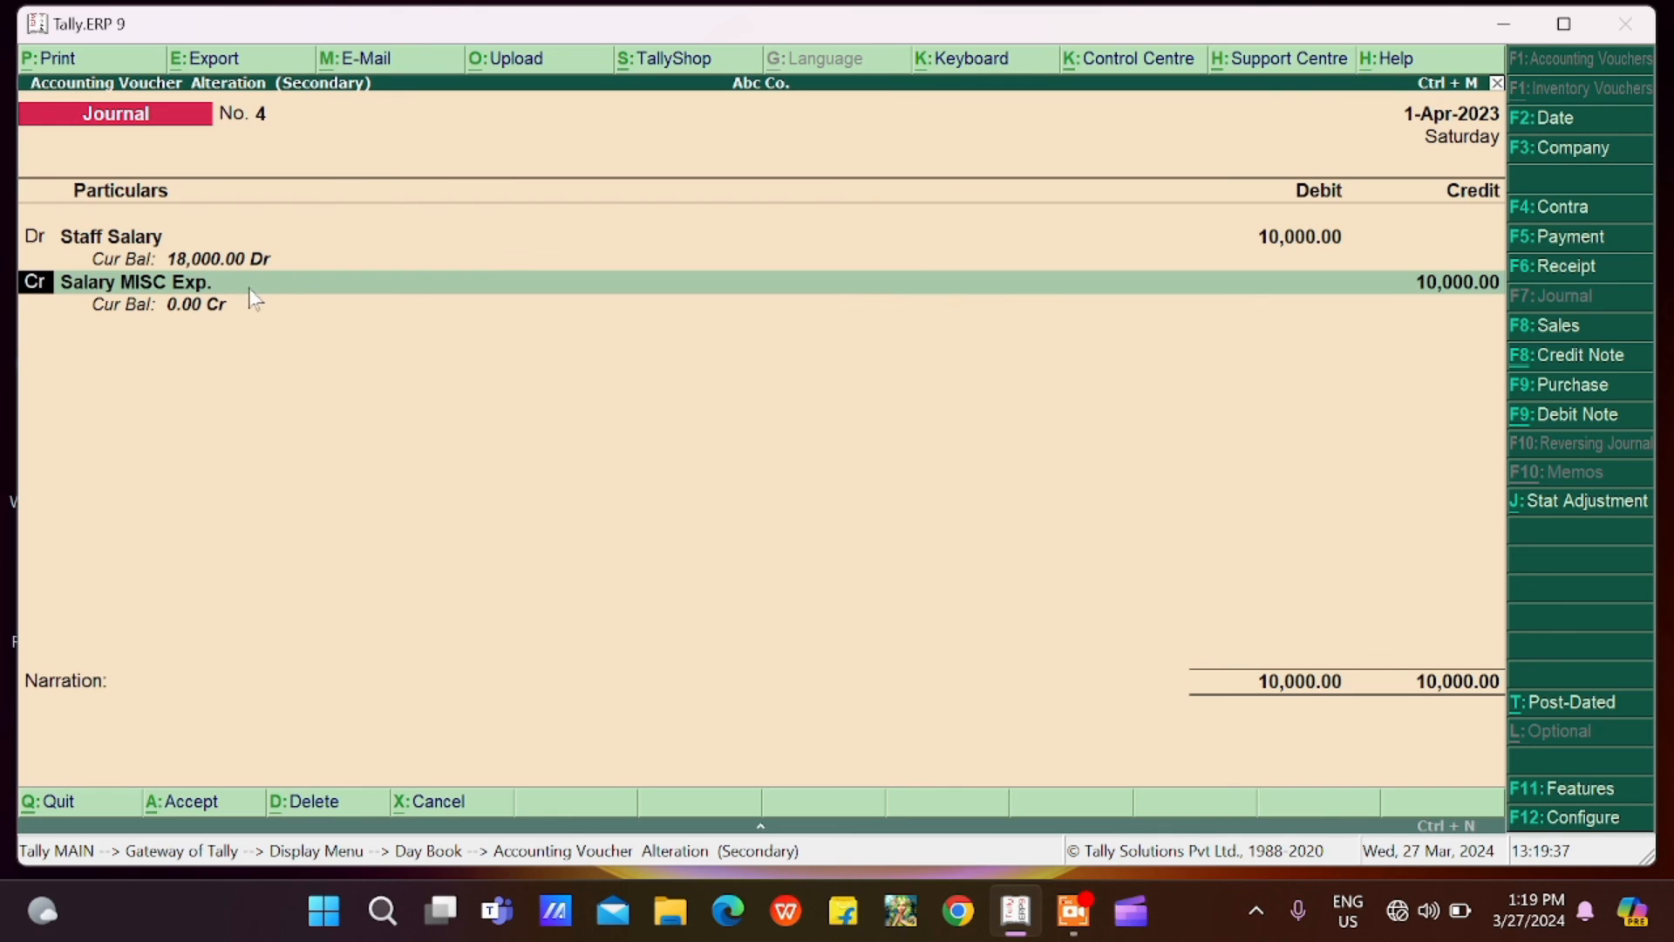
# Keep Salary MISC Exp. as the credited ledger in journal voucher 4 and accept the voucher.
pyautogui.press('Return')
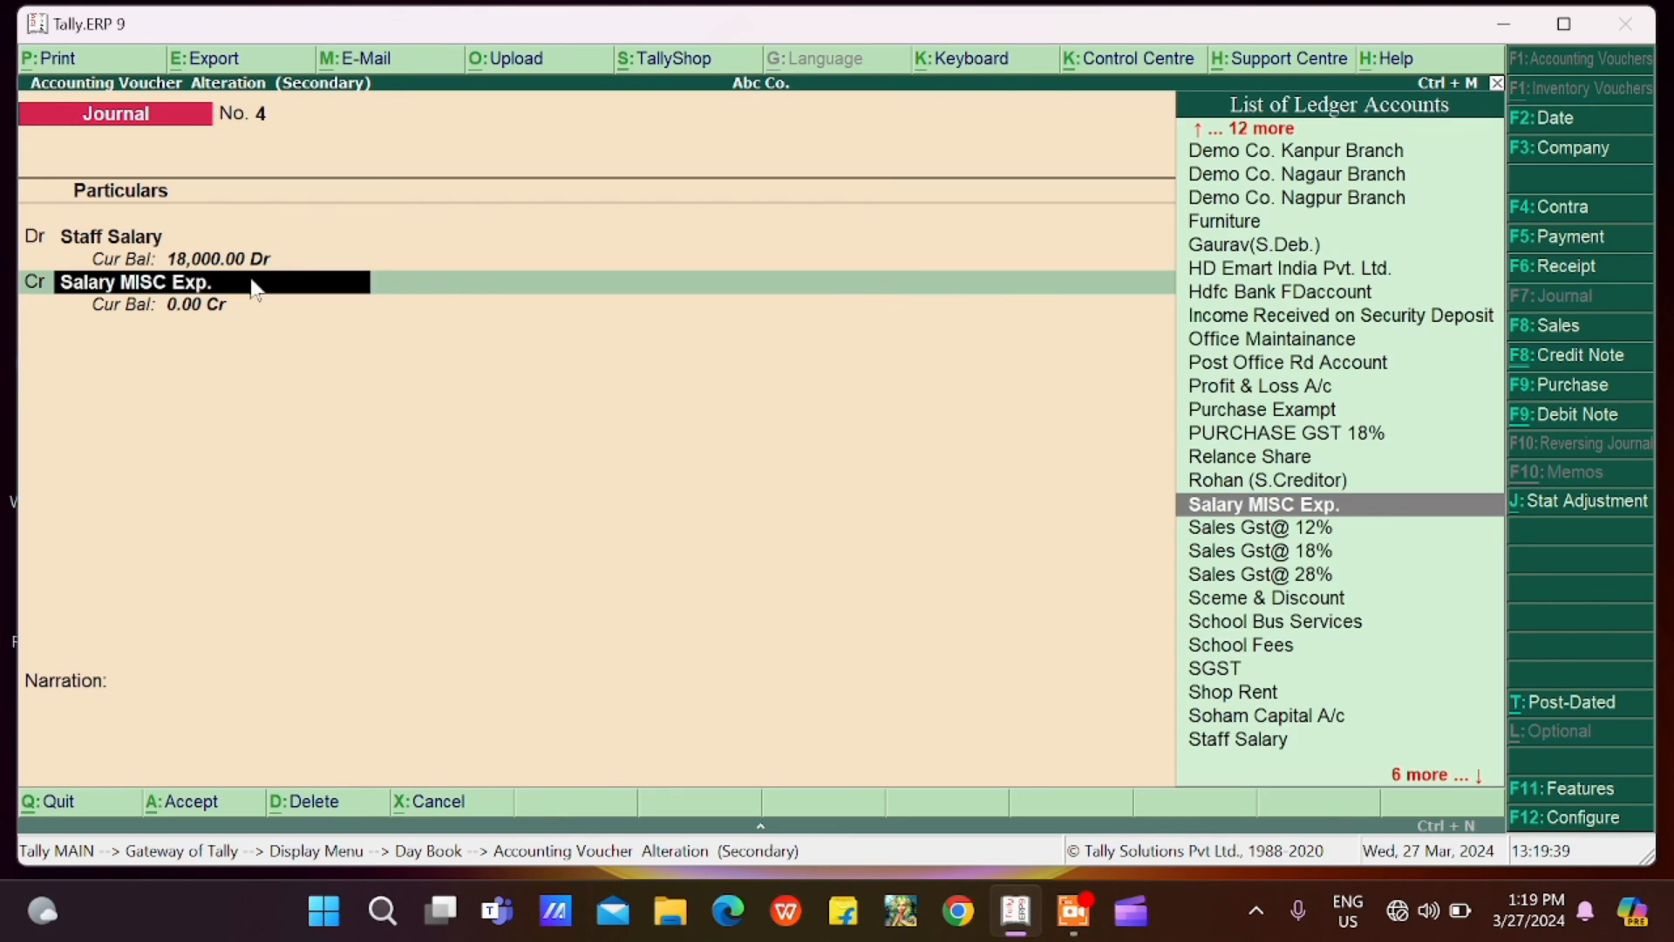
pyautogui.press('Return')
pyautogui.press('Return')
pyautogui.press('Return')
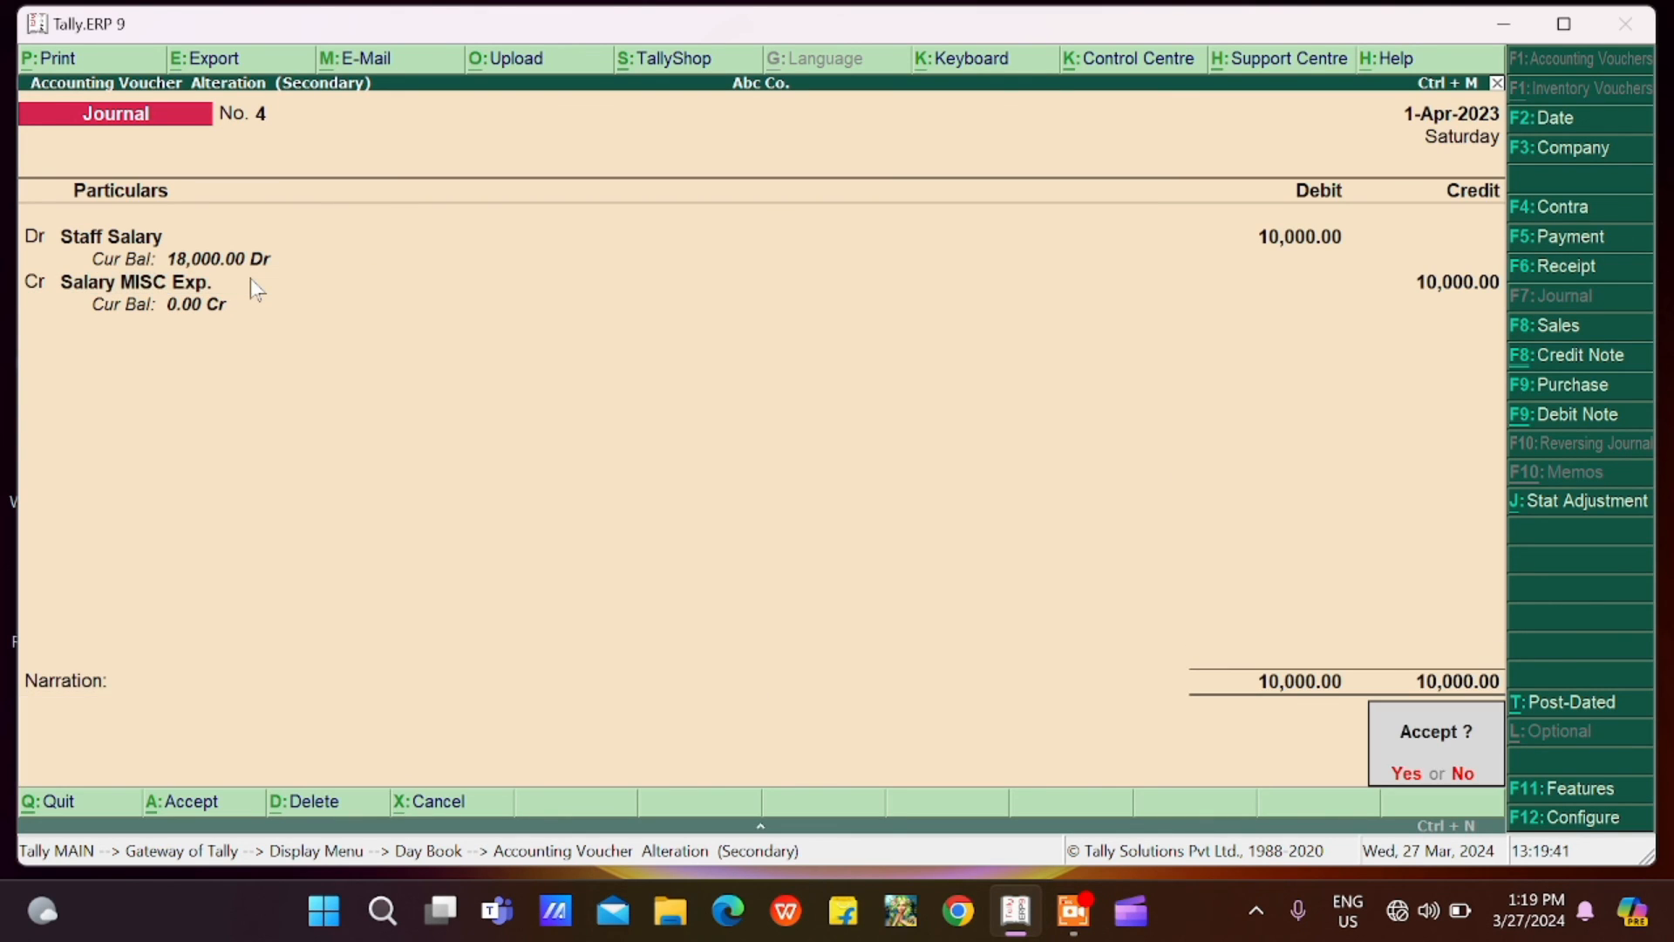
pyautogui.press('Return')
# Open the balance sheet of Abc Co. and expand it to the detailed view.
pyautogui.press('Escape')
pyautogui.press('Escape')
pyautogui.press('Return')
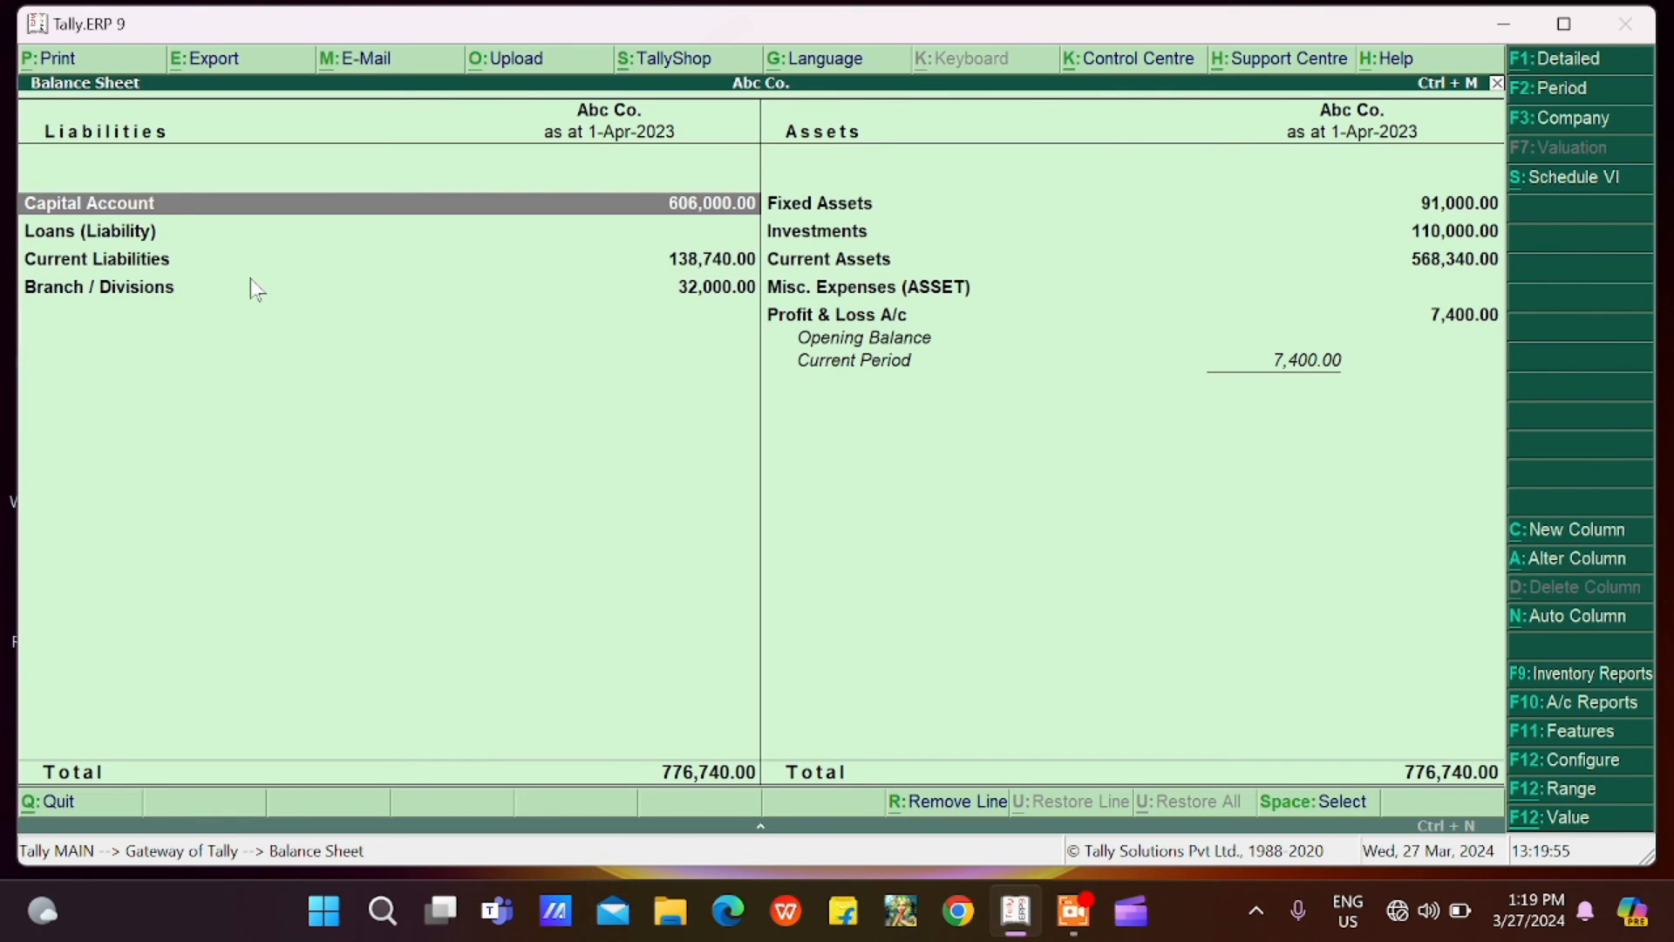
pyautogui.click(1577, 68)
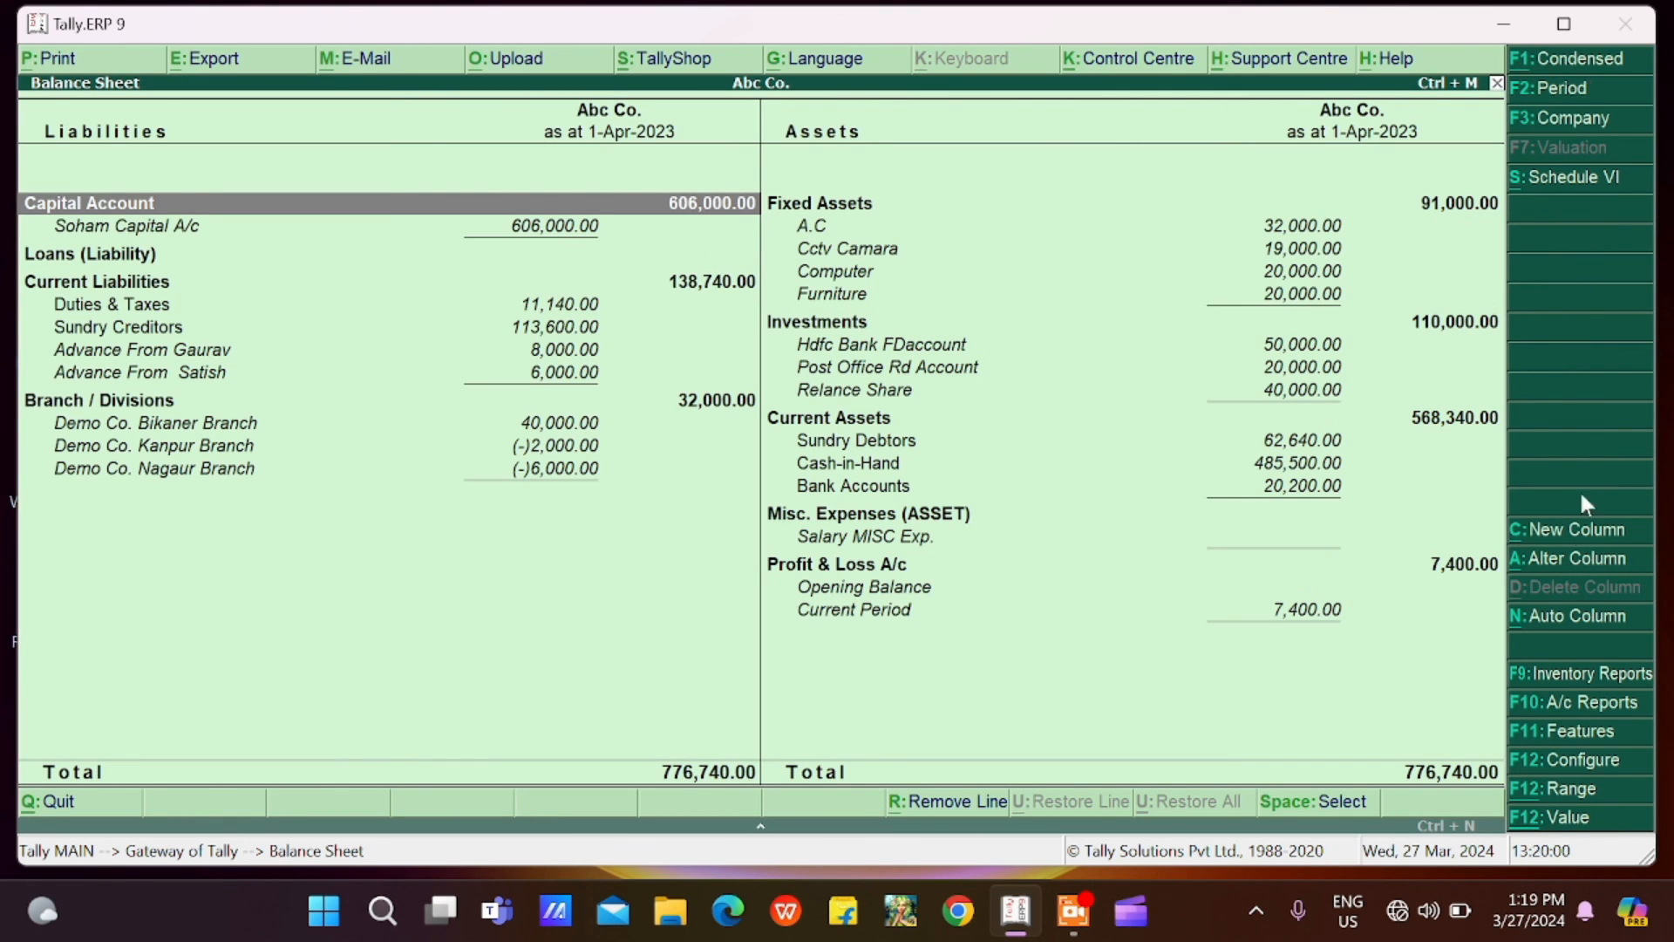